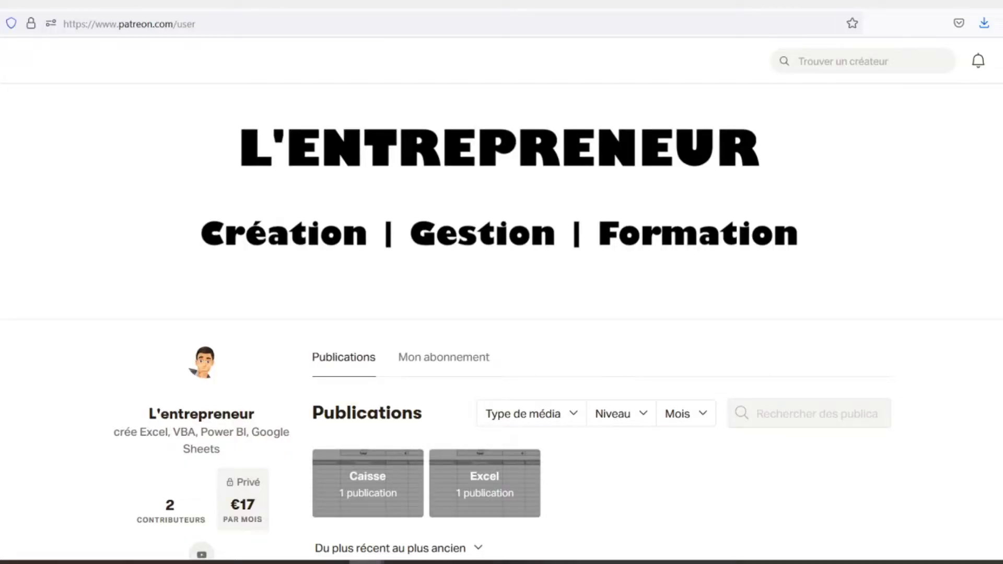
Step: Look through the creator's Patreon publications, including the Feuilles de caisse post with its attached caisse.xlsx file
scroll(502, 313, "down", 2)
scroll(501, 313, "down", 2)
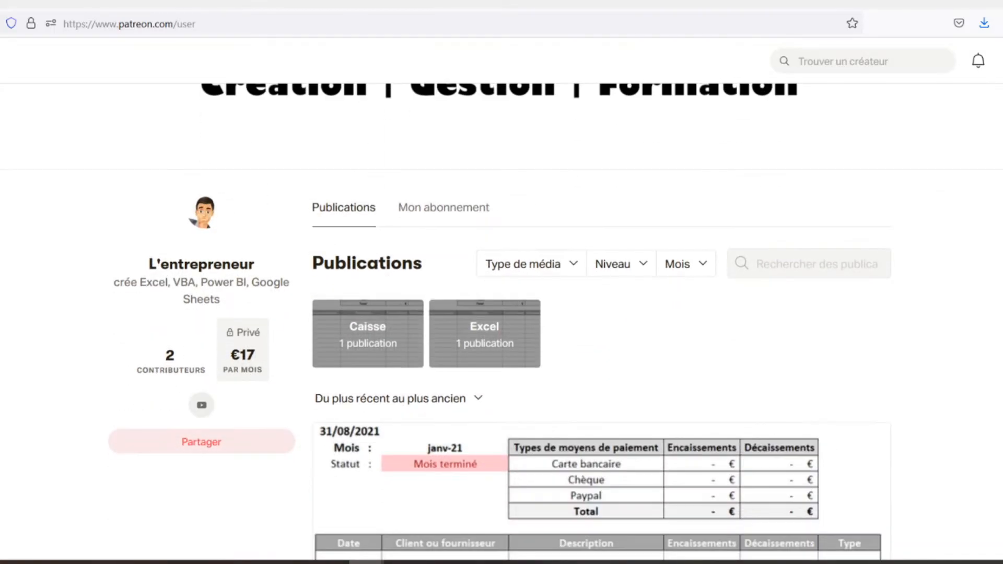
scroll(501, 314, "down", 2)
scroll(502, 313, "down", 2)
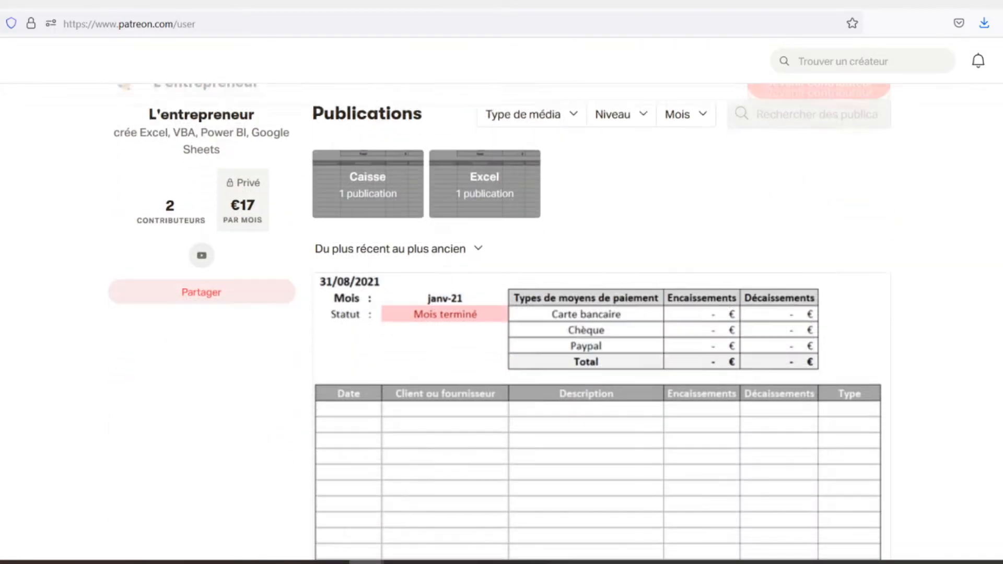
scroll(501, 314, "down", 2)
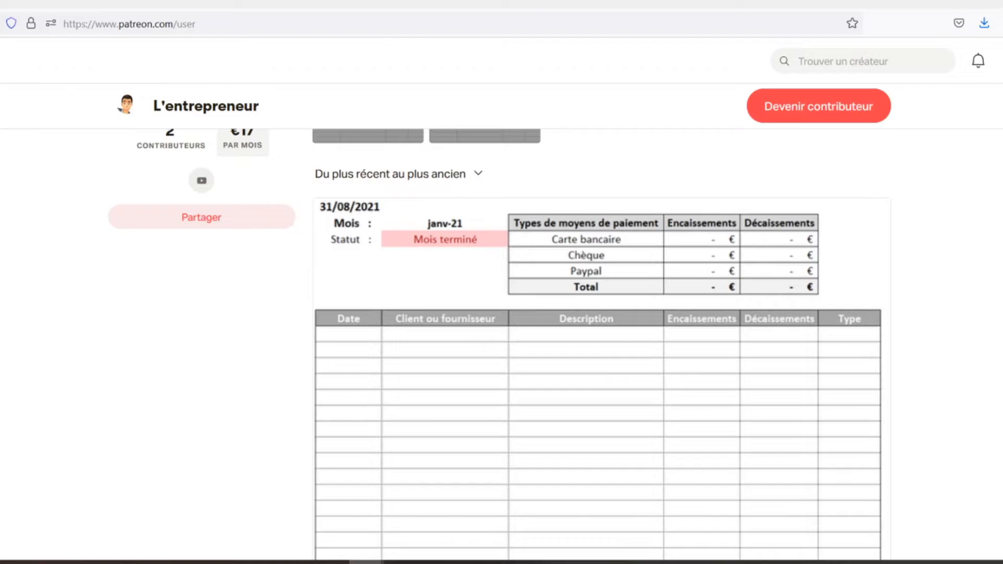
scroll(501, 314, "down", 2)
scroll(501, 313, "down", 2)
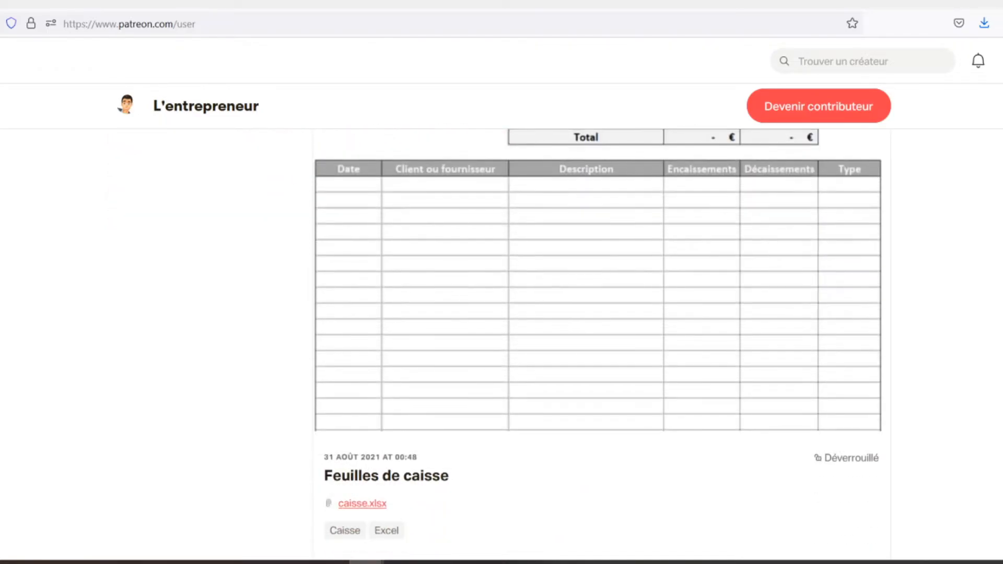
scroll(501, 313, "down", 2)
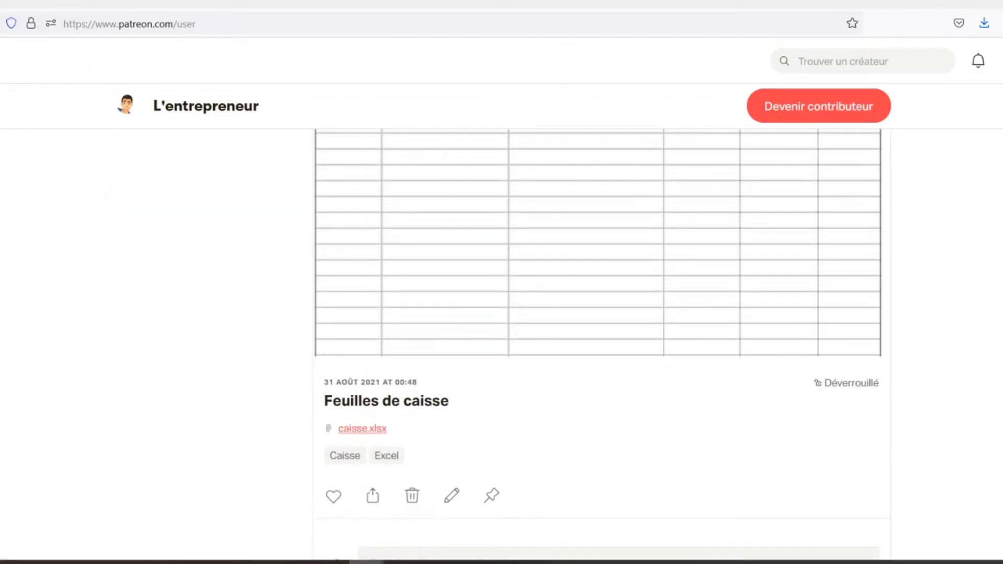
scroll(501, 313, "down", 2)
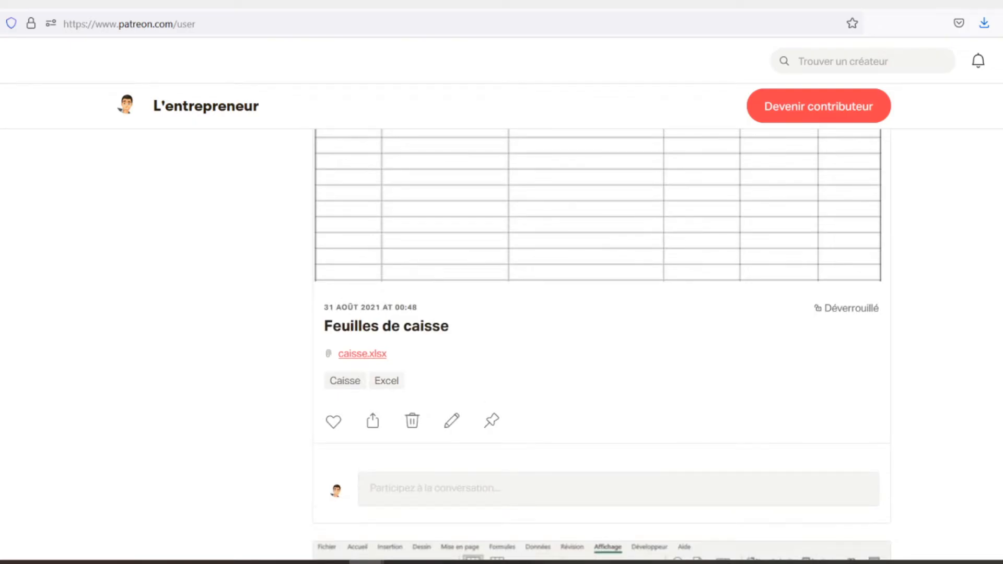
scroll(501, 313, "down", 2)
scroll(501, 314, "down", 2)
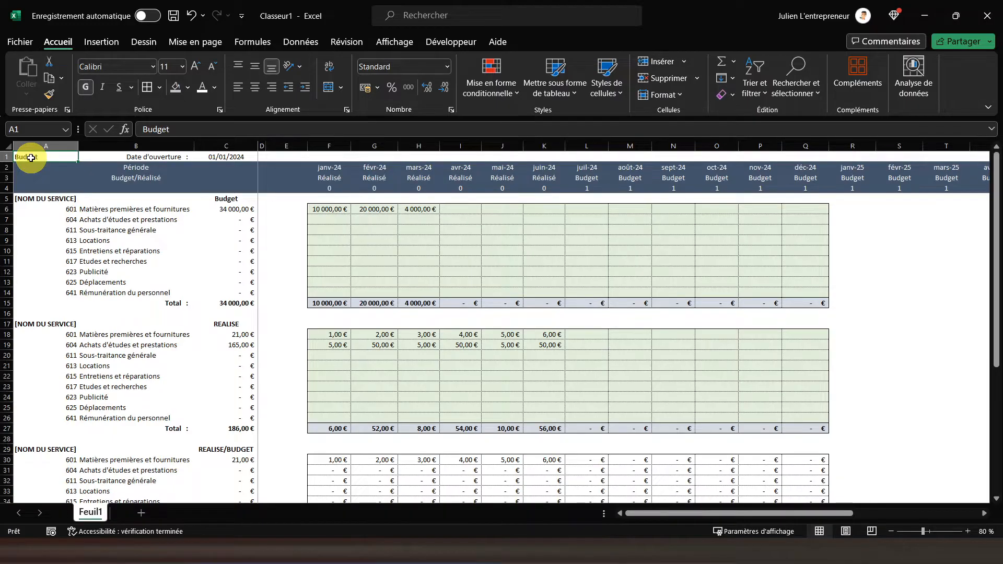
Step: In the Excel budget workbook, lock the row of the F3 reference in F30's formula, making it =SI(F$3="Réalisé";F18;F6)
left_click(329, 345)
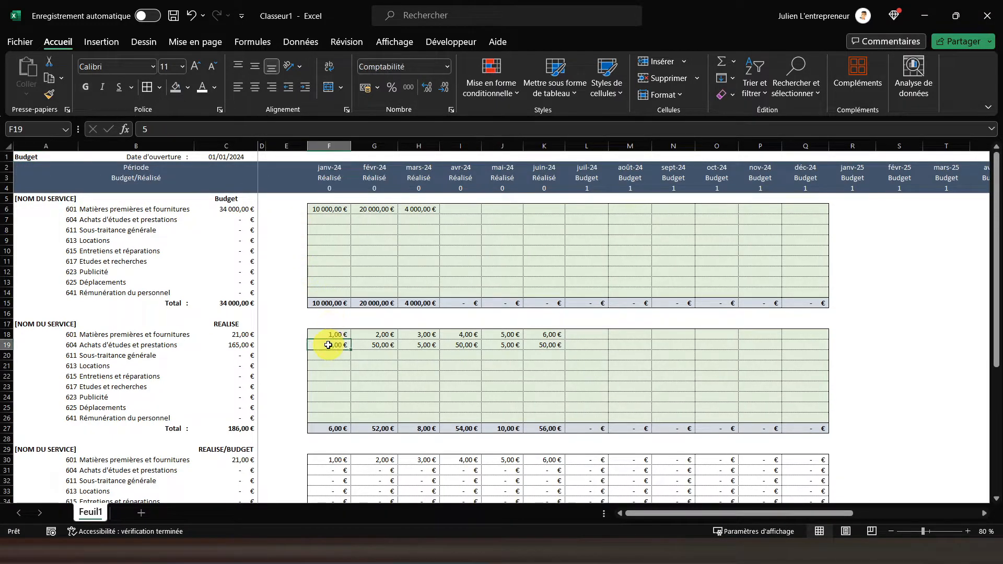
scroll(328, 344, "down", 1)
scroll(327, 345, "down", 3)
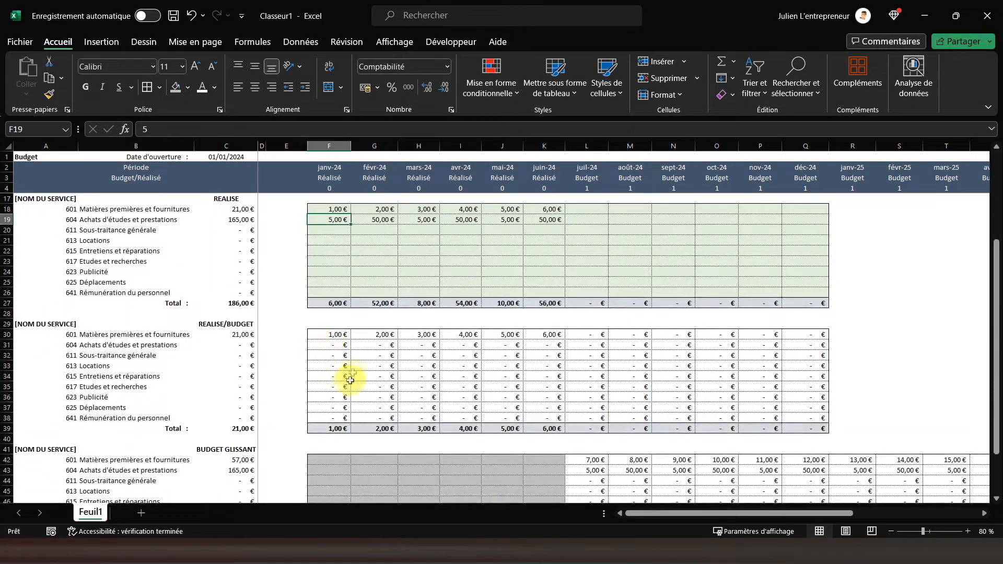
left_click(324, 347)
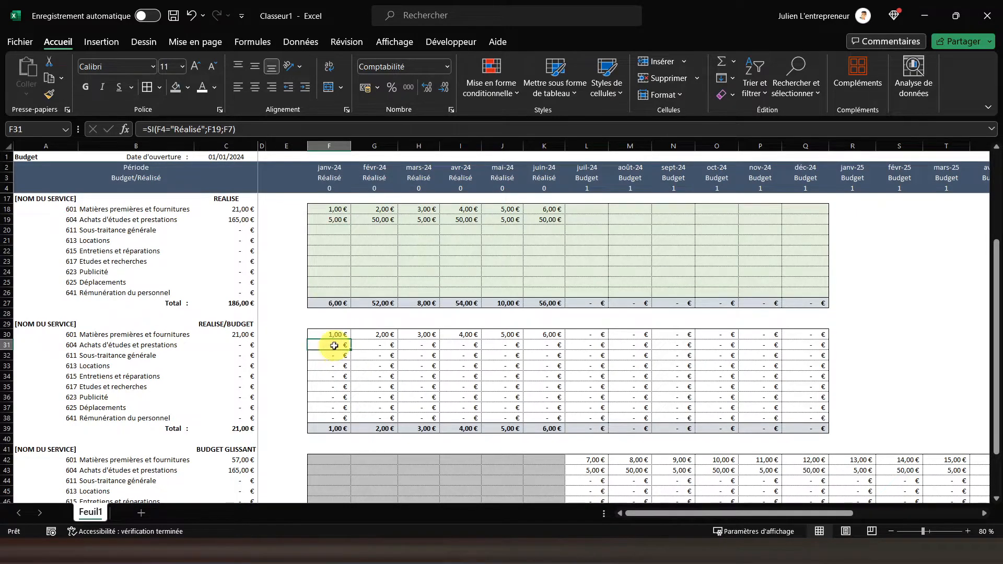
left_click(329, 334)
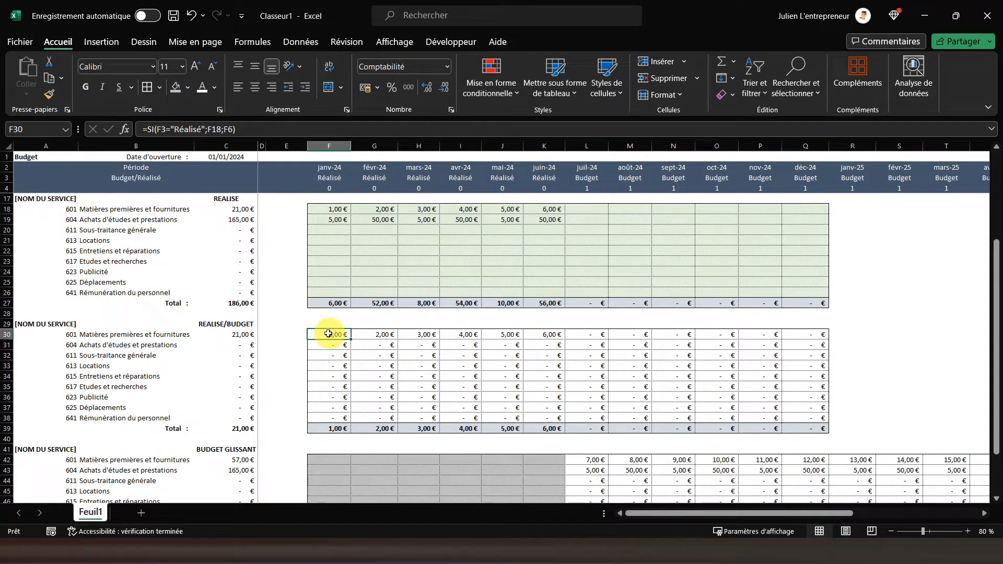
left_click(276, 130)
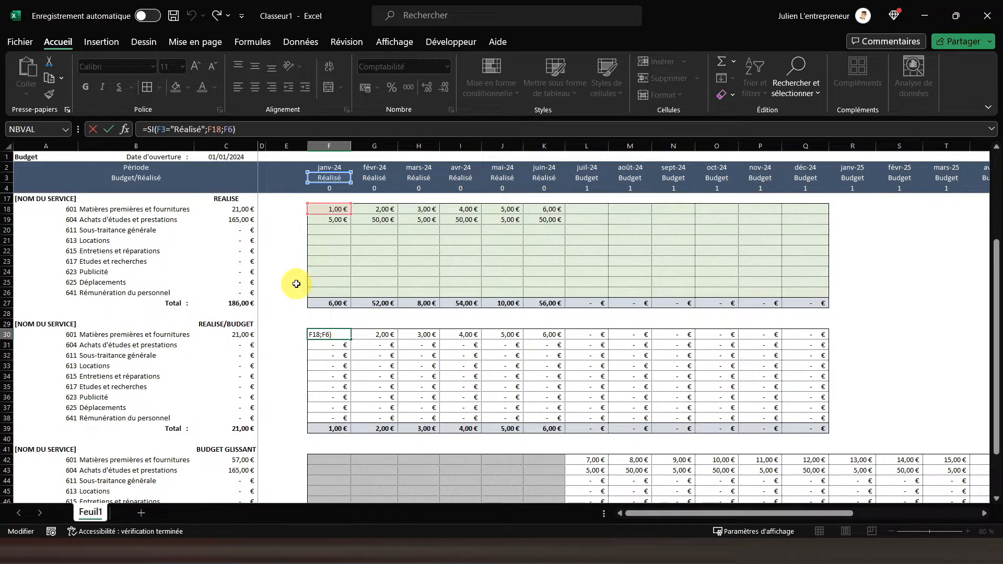
left_click(162, 129)
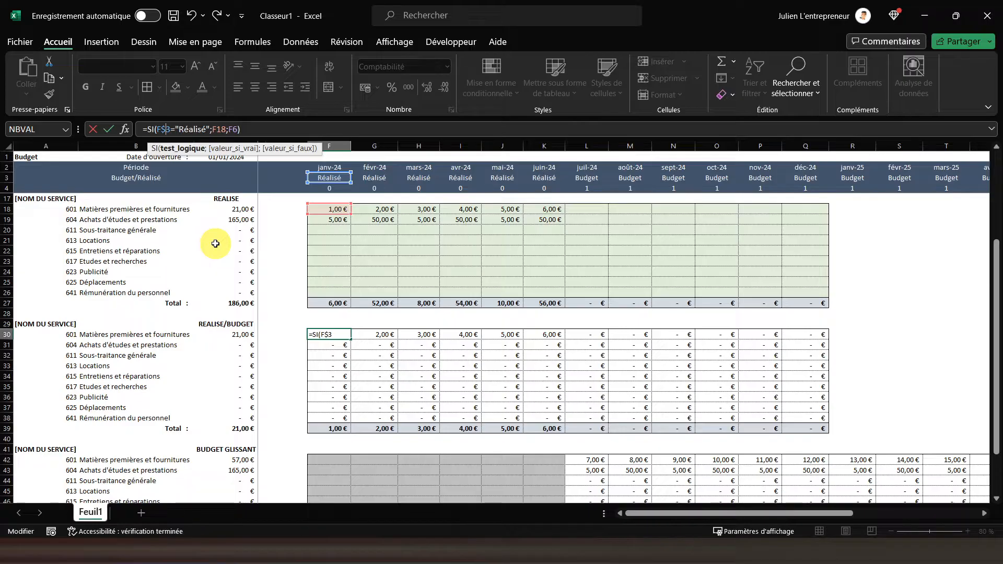
key("Return")
Step: Copy F30 and paste only its formula across the REALISE/BUDGET table range F30:Q38
left_click(321, 334)
right_click(321, 335)
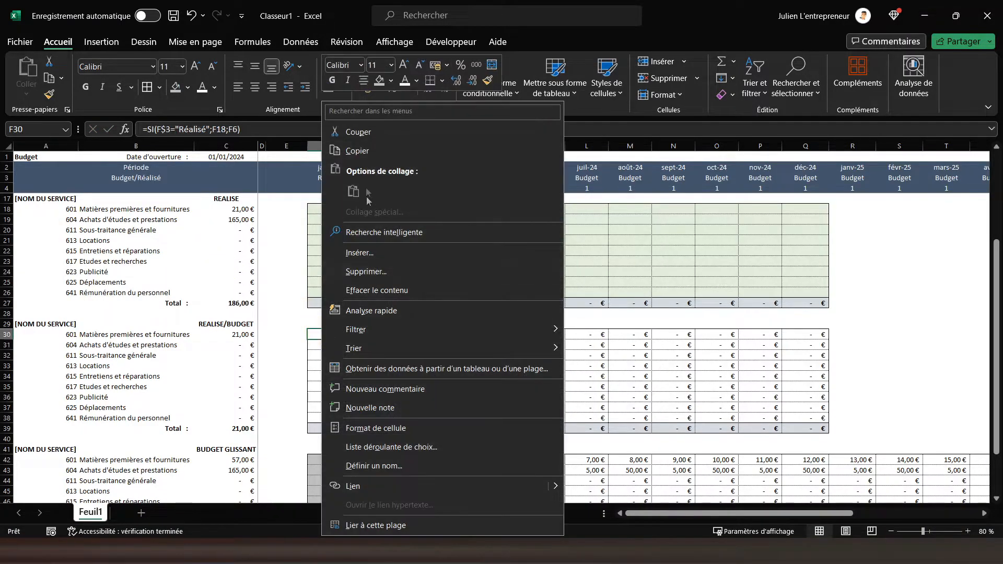
left_click(360, 150)
left_click_drag(393, 349, 801, 416)
right_click(752, 376)
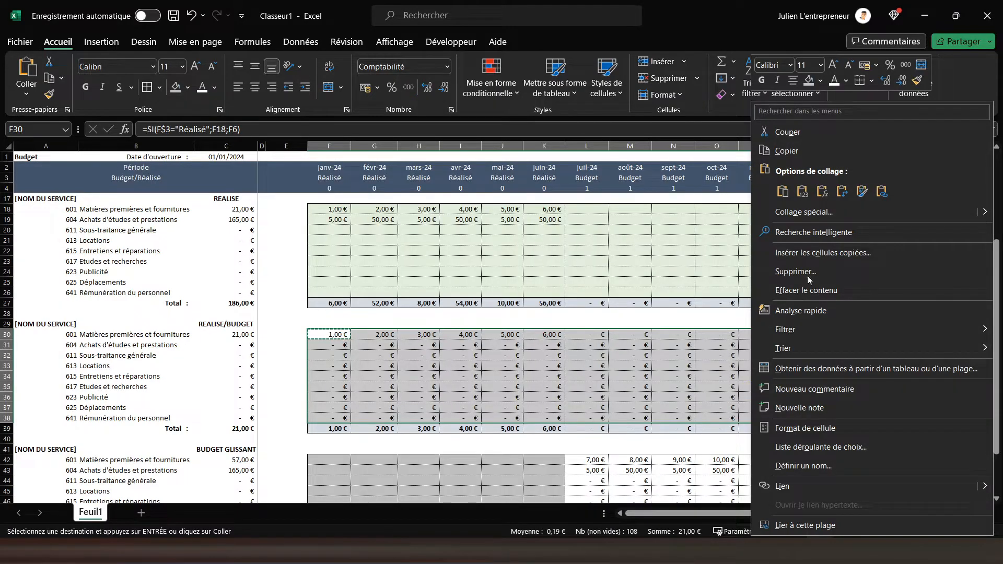
left_click(821, 191)
left_click(341, 344)
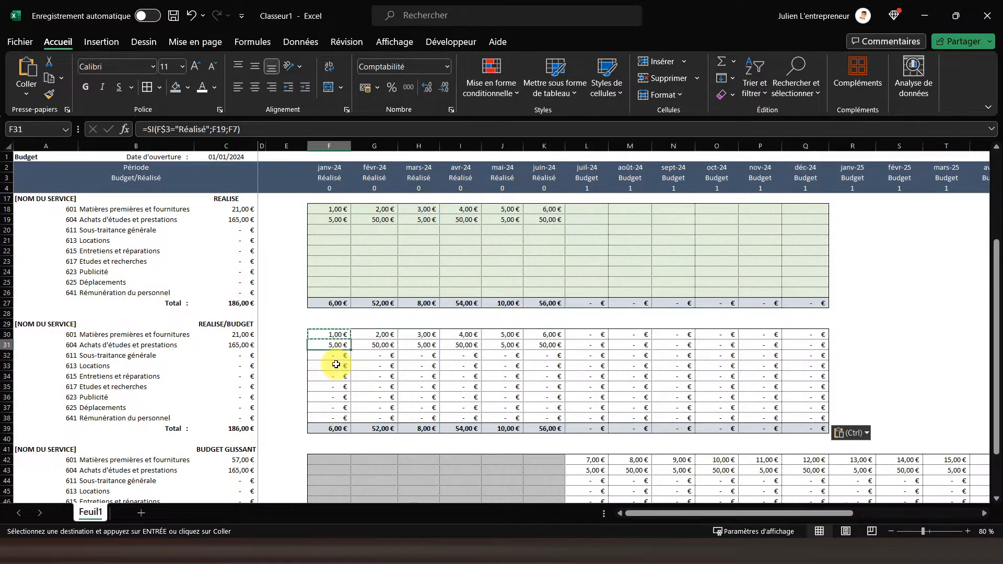
Step: Examine the empty column E beside the Budget, REALISE, REALISE/BUDGET and BUDGET GLISSANT tables as a place for sparklines
scroll(366, 371, "up", 3)
scroll(428, 360, "up", 1)
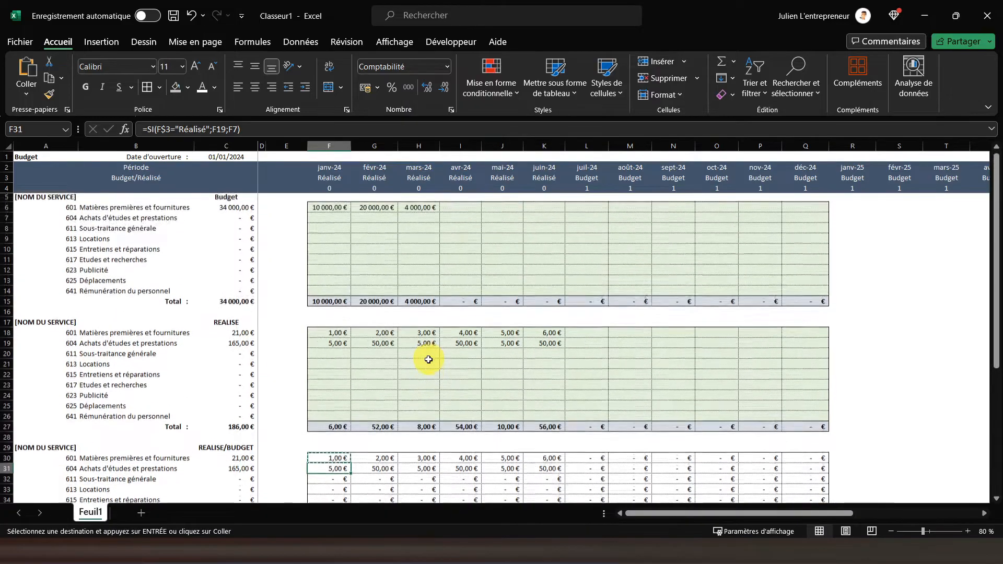
left_click(325, 212)
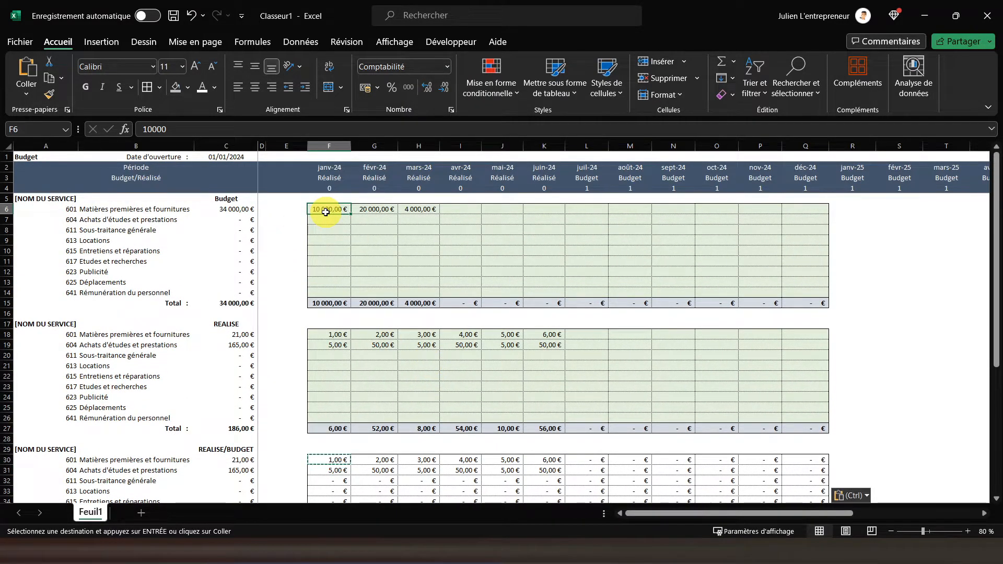
left_click_drag(272, 207, 272, 300)
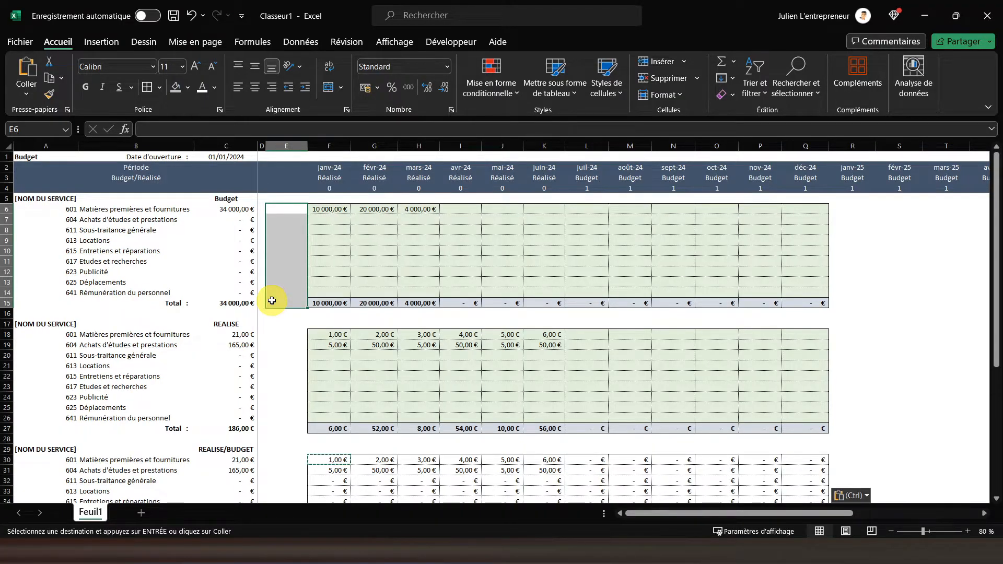
scroll(272, 300, "down", 4)
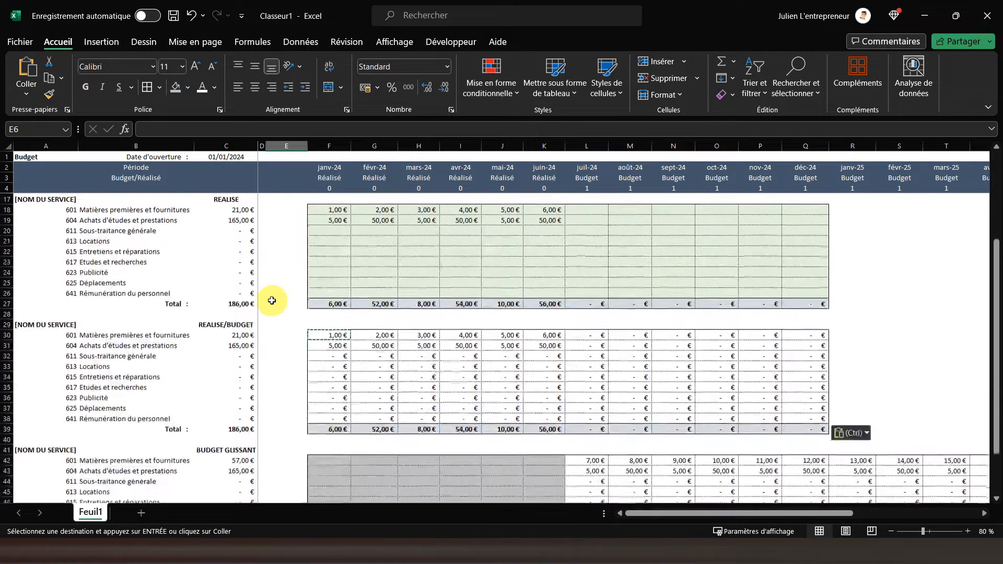
left_click_drag(283, 210, 279, 300)
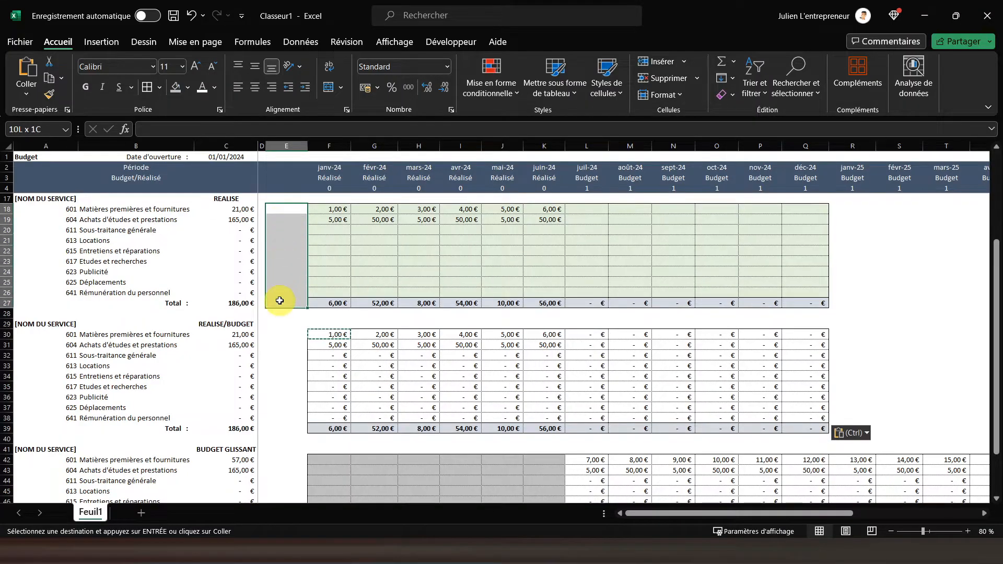
scroll(279, 300, "down", 5)
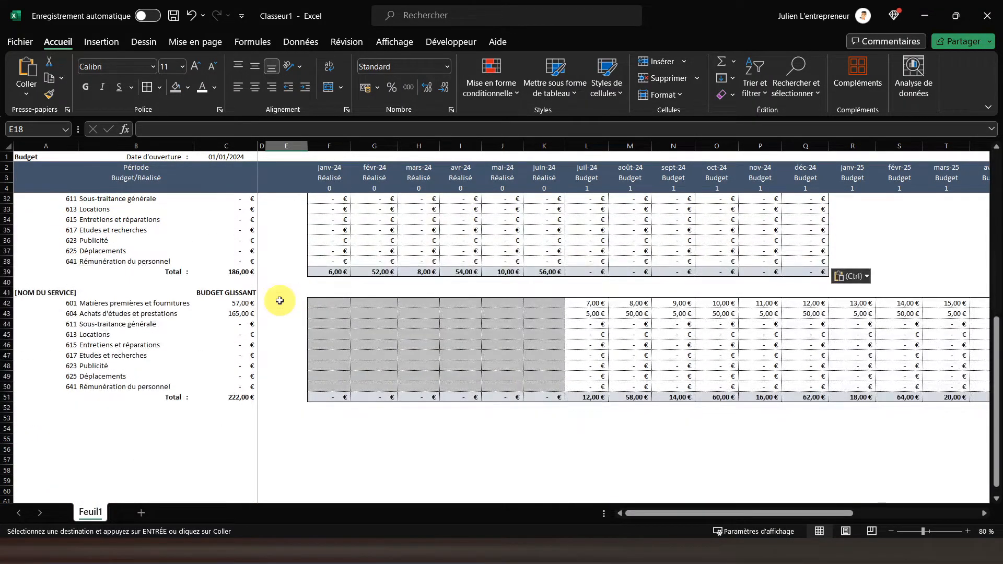
scroll(279, 300, "up", 9)
Step: Insert line sparklines in E6:E15 using F6:Q15 as the data range
left_click_drag(286, 206, 279, 300)
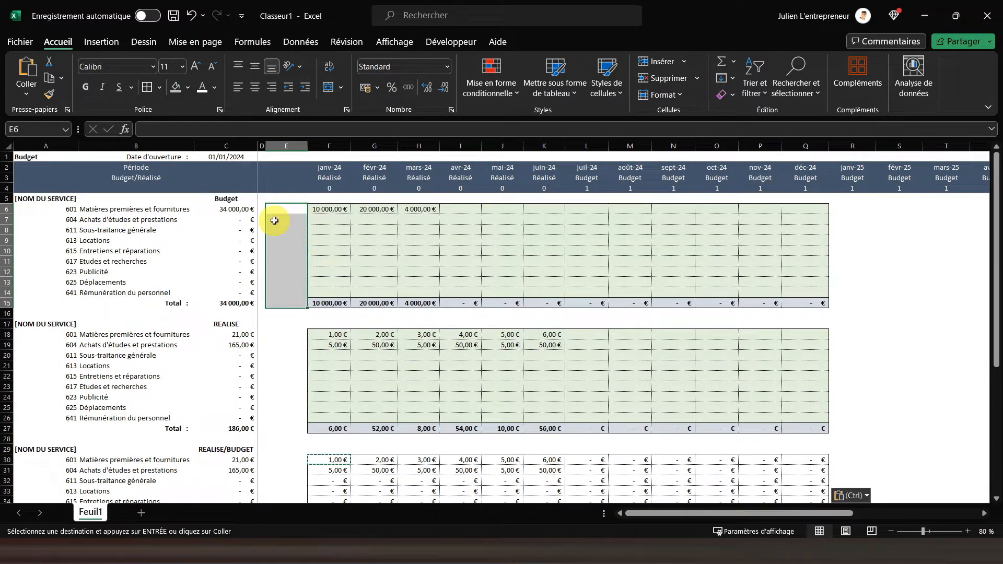
left_click(101, 43)
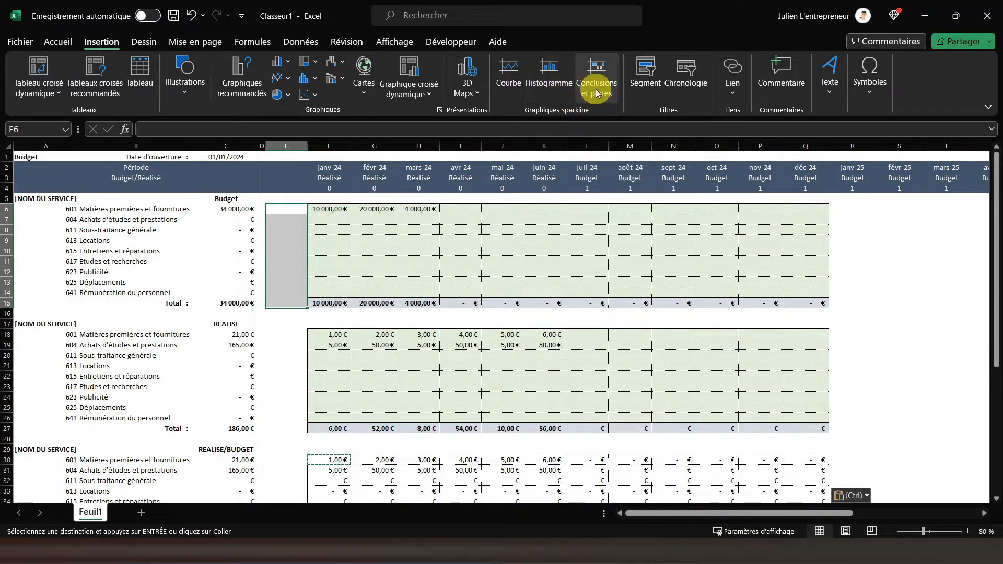
left_click(513, 74)
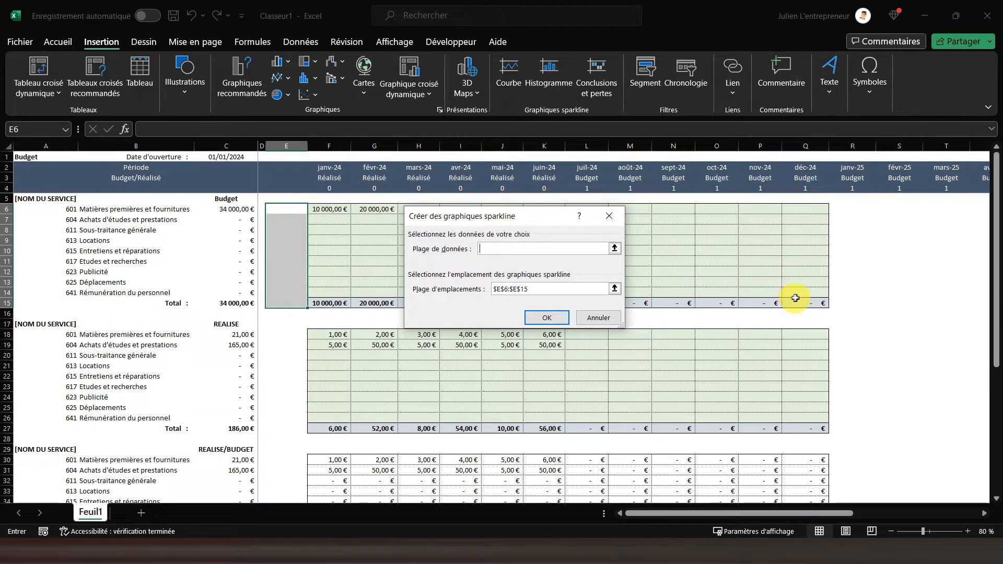
type("F6")
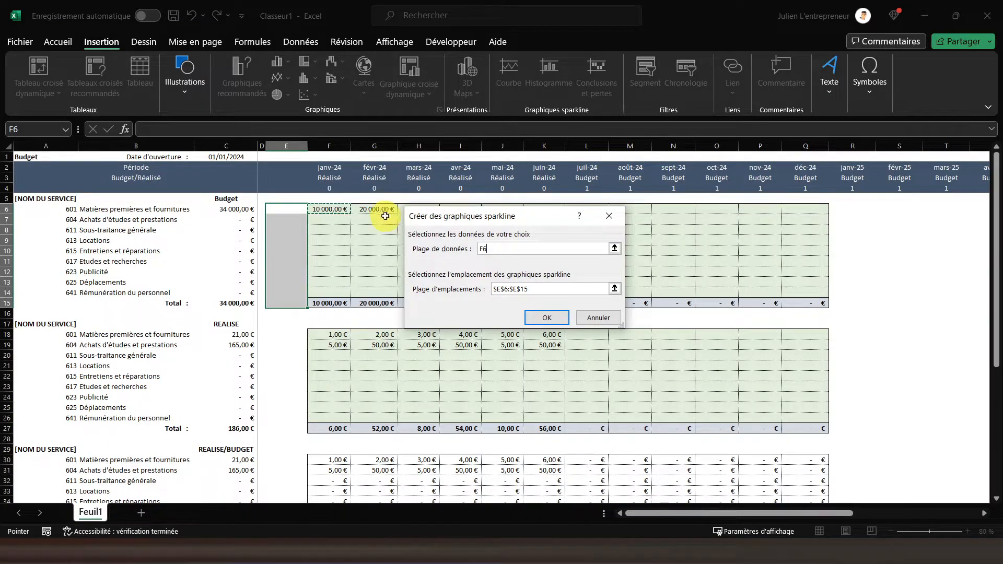
left_click_drag(331, 208, 790, 295)
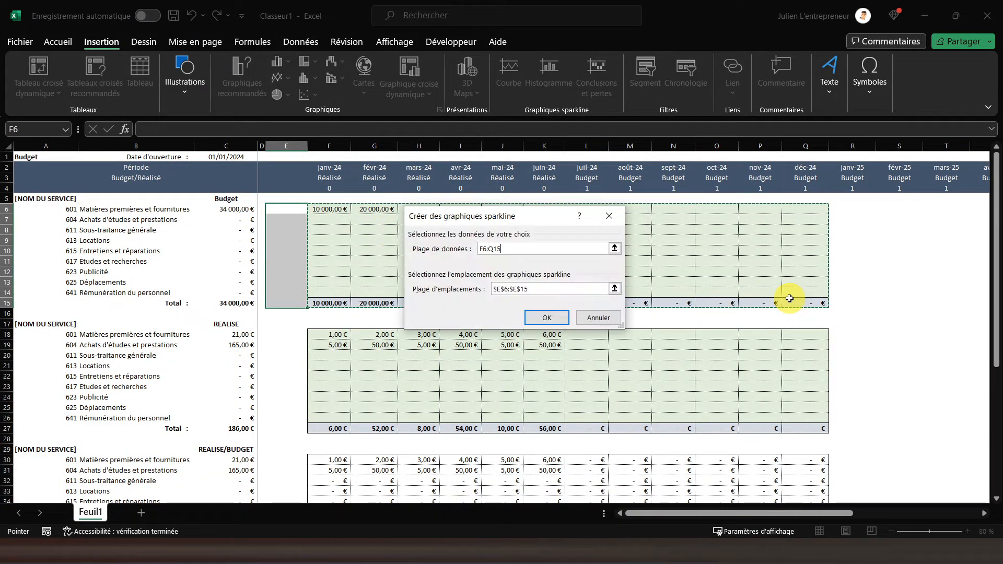
left_click(545, 317)
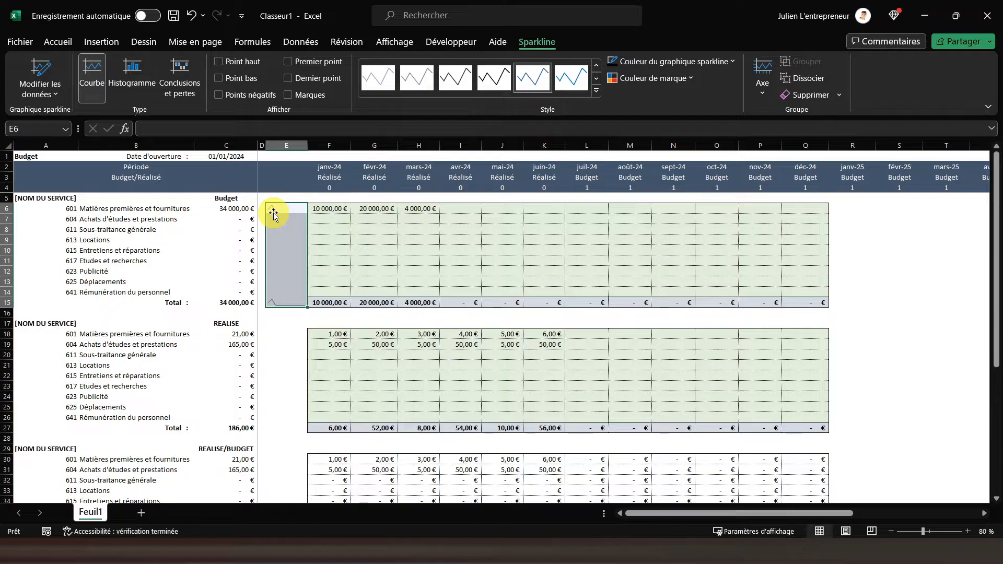
Step: Insert column (Histogramme) sparklines in E6:E15 from the Budget table's monthly data in F6:Q15
left_click(99, 42)
left_click(549, 73)
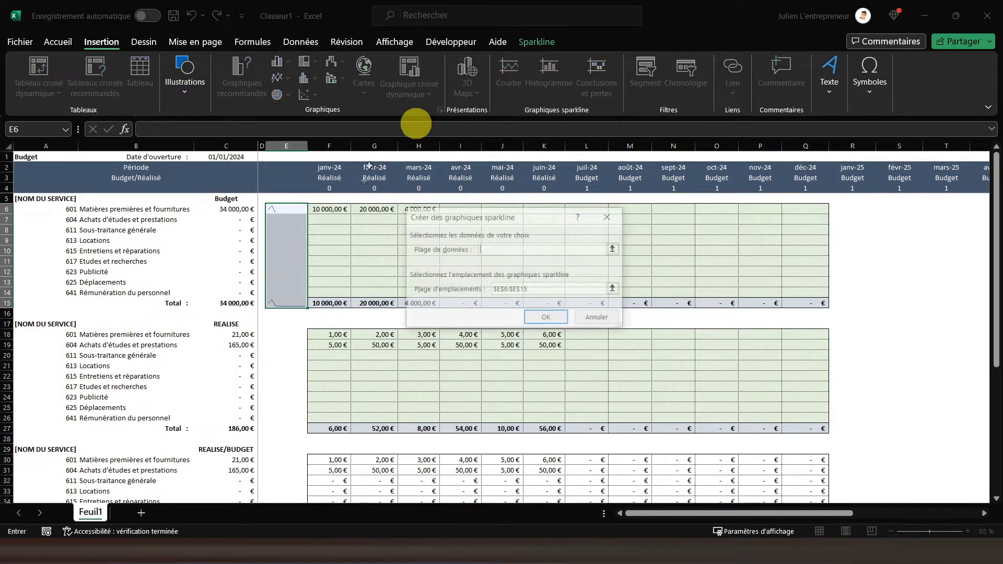
left_click_drag(329, 209, 797, 303)
left_click(547, 316)
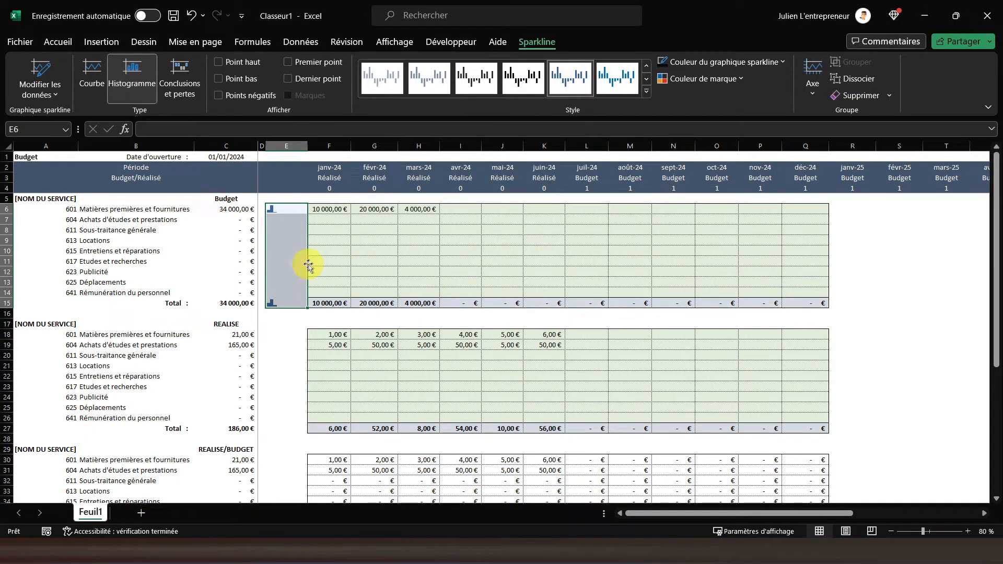
Step: Replace the January amount in F6 of the Budget table with the formula =ALEA.ENTRE.BORNES(1000;50000)
left_click(330, 209)
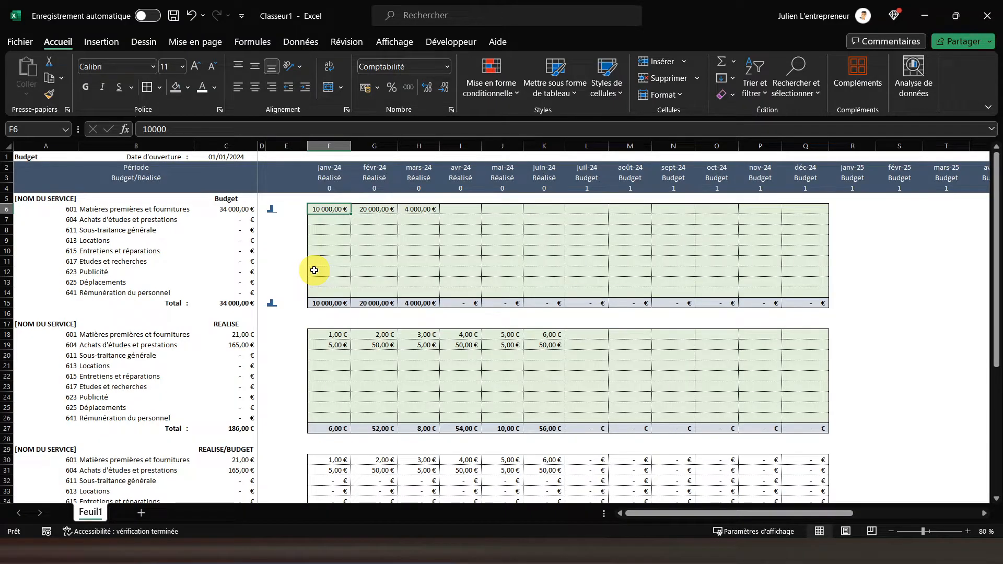
type("=")
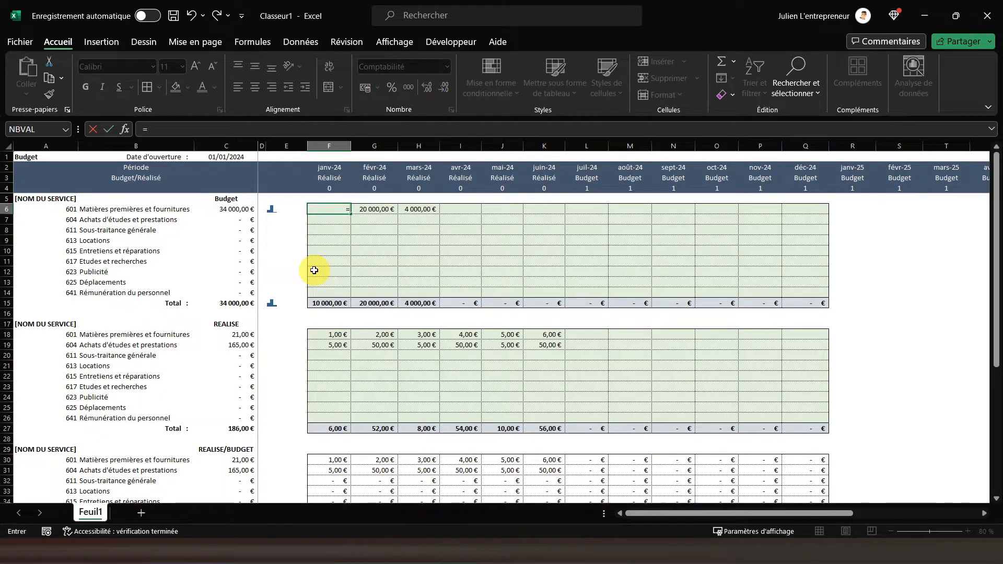
type("alea")
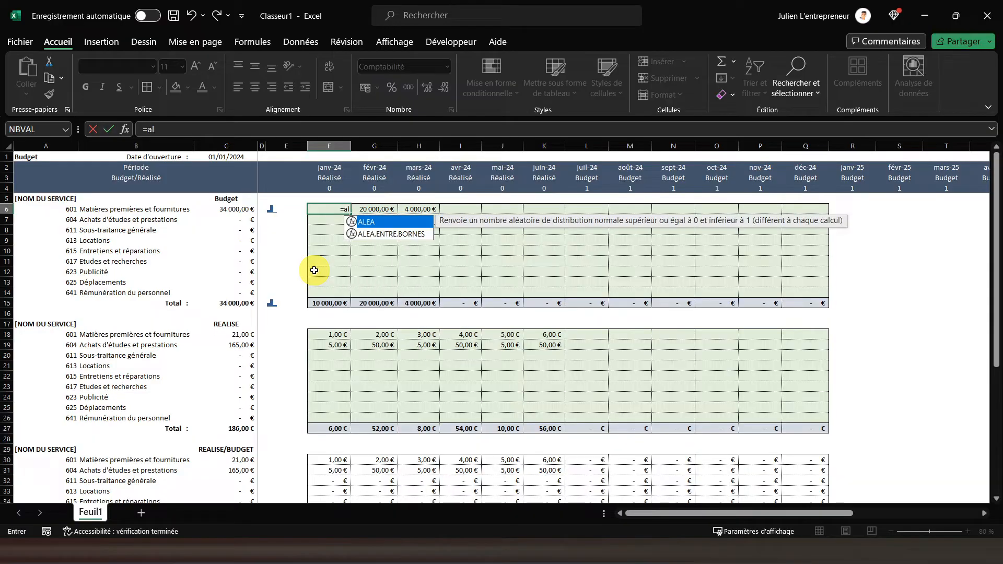
double_click(371, 235)
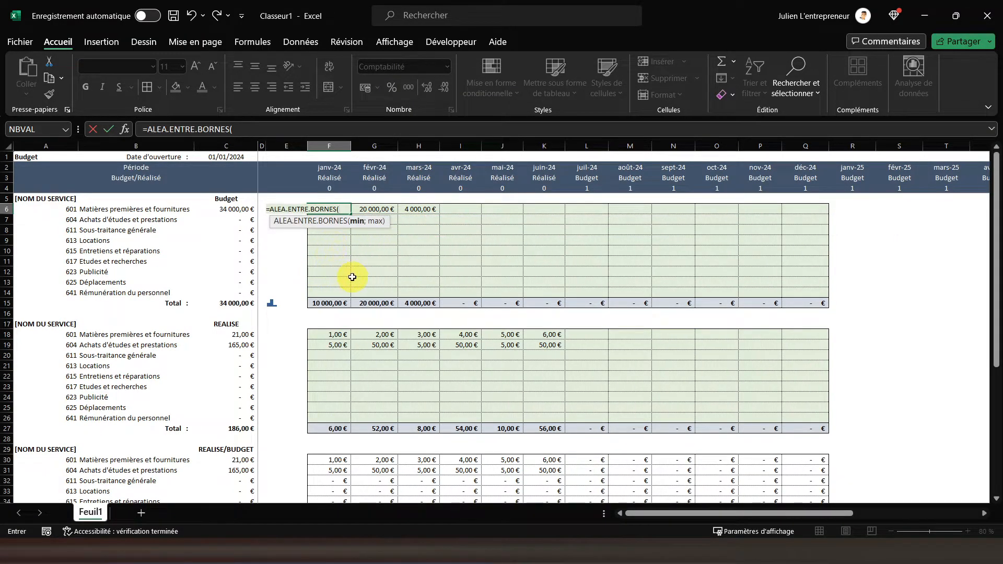
type("1000")
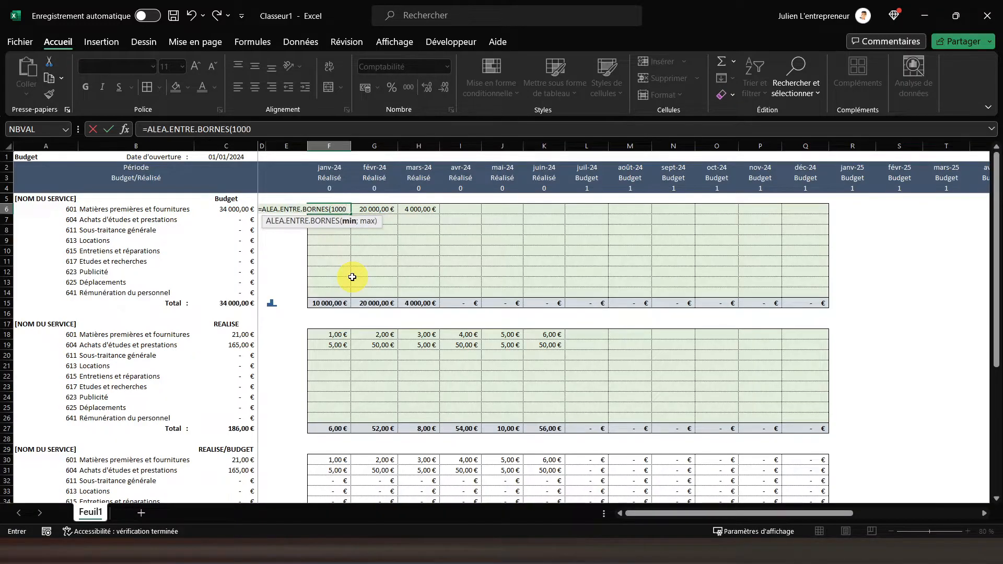
type(";500")
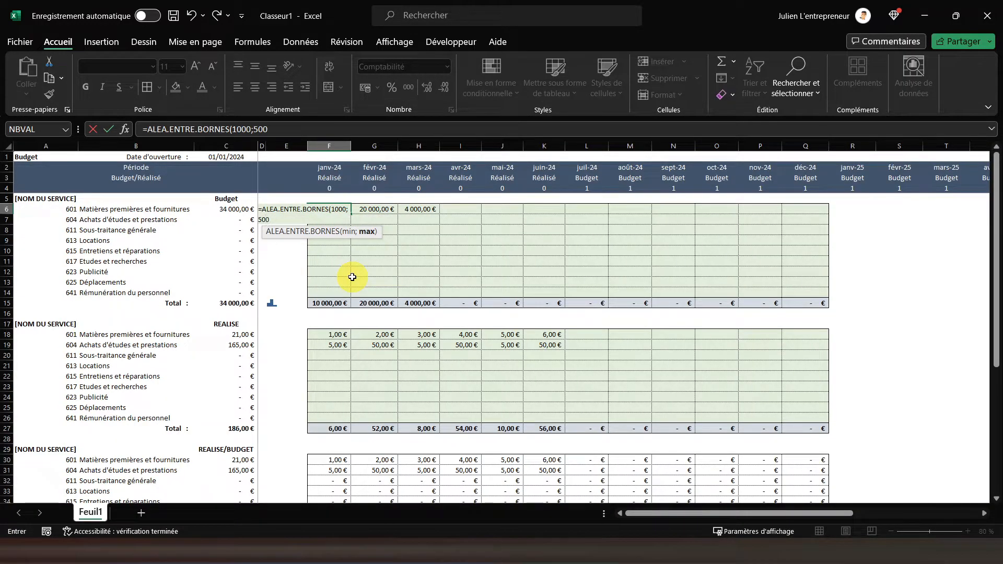
type("00")
key("Return")
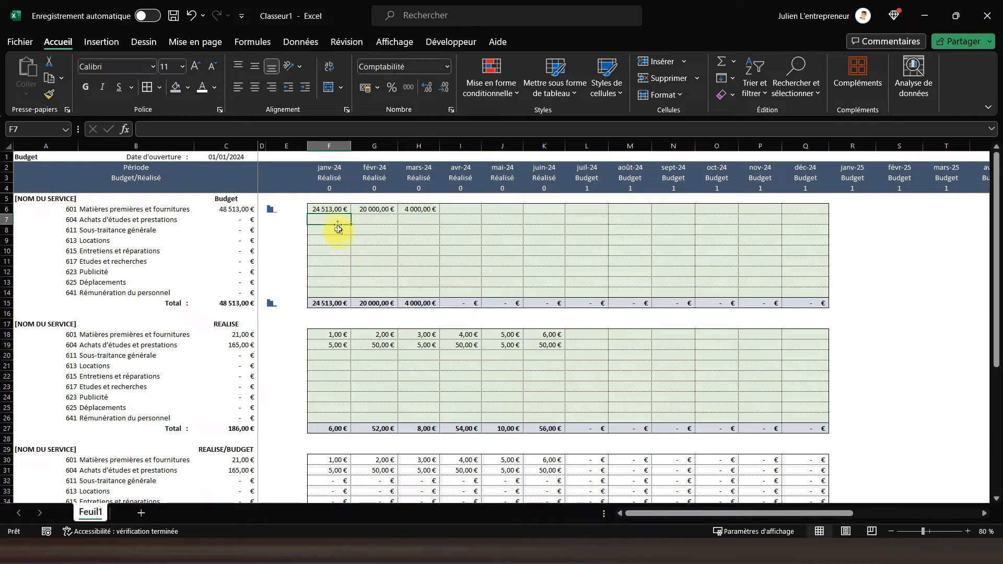
Step: Copy F6 and paste only its random-number formula across the Budget table range F6:Q14
right_click(333, 209)
left_click(350, 151)
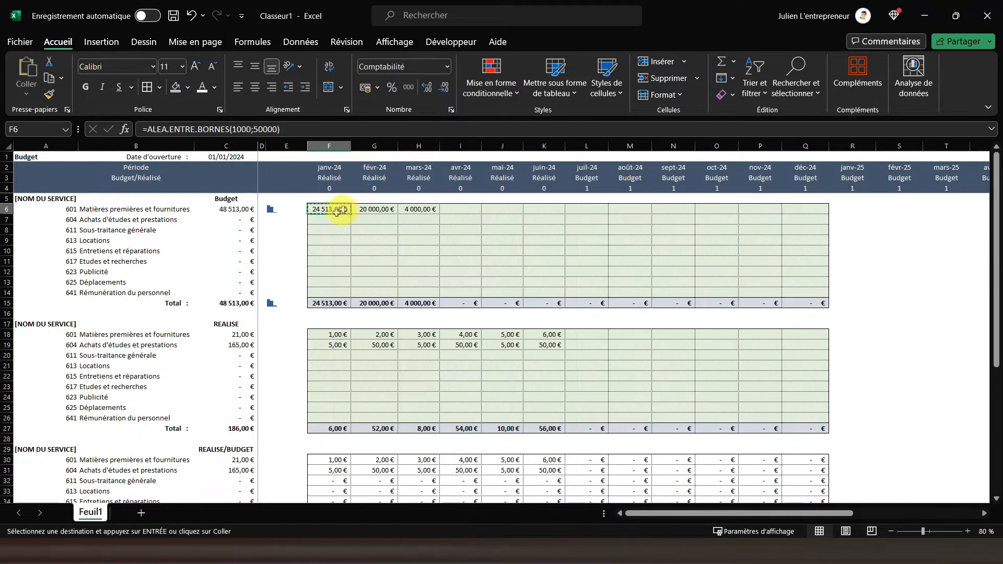
mouse_move(327, 211)
left_mouse_down()
mouse_move(615, 235)
mouse_move(788, 291)
left_mouse_up()
right_click(693, 260)
left_click(760, 218)
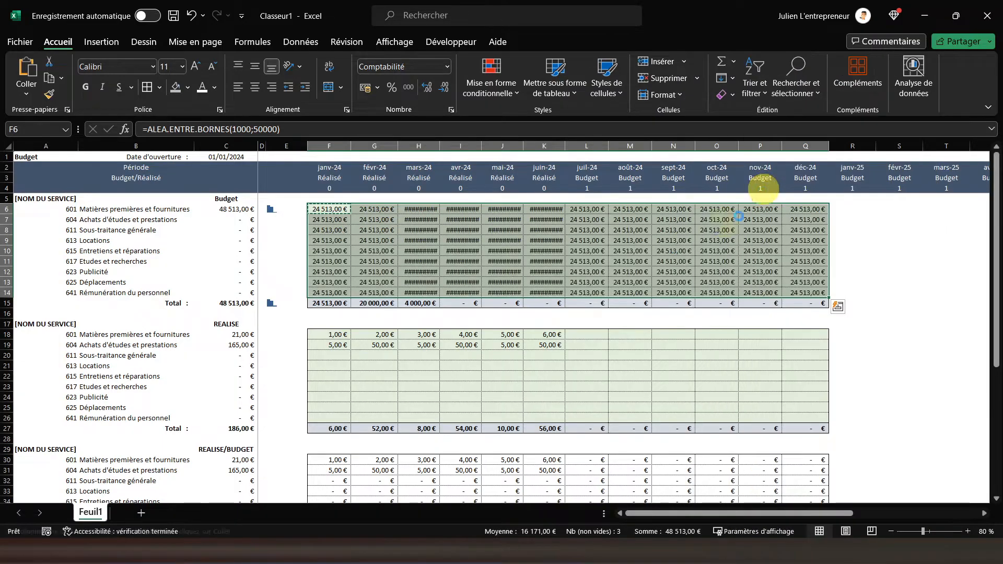
Step: Paste the copied random-number formula into the REALISE range F18:Q26 and autofit the widths of columns F to Q
left_click_drag(331, 333, 787, 414)
right_click(674, 376)
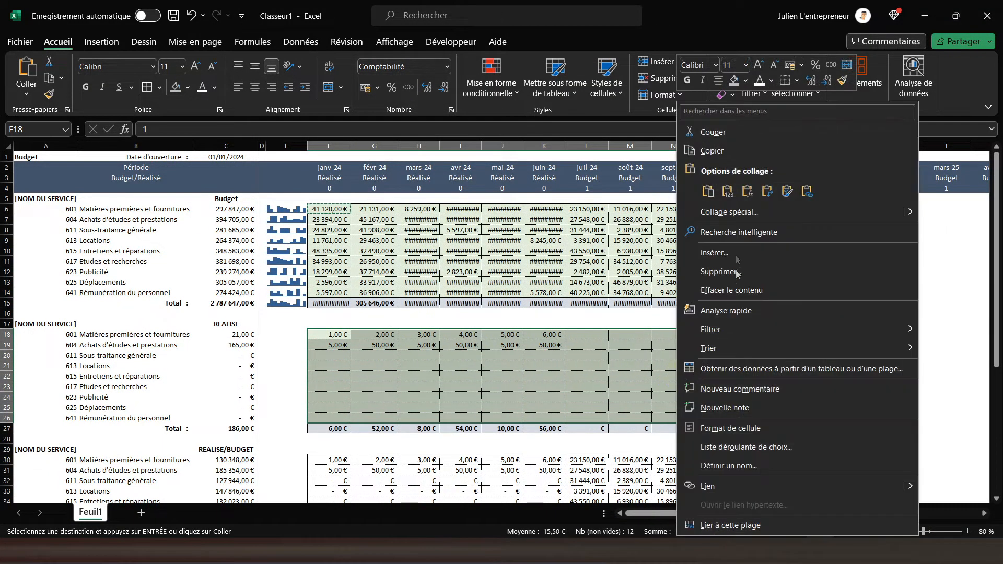
left_click(747, 193)
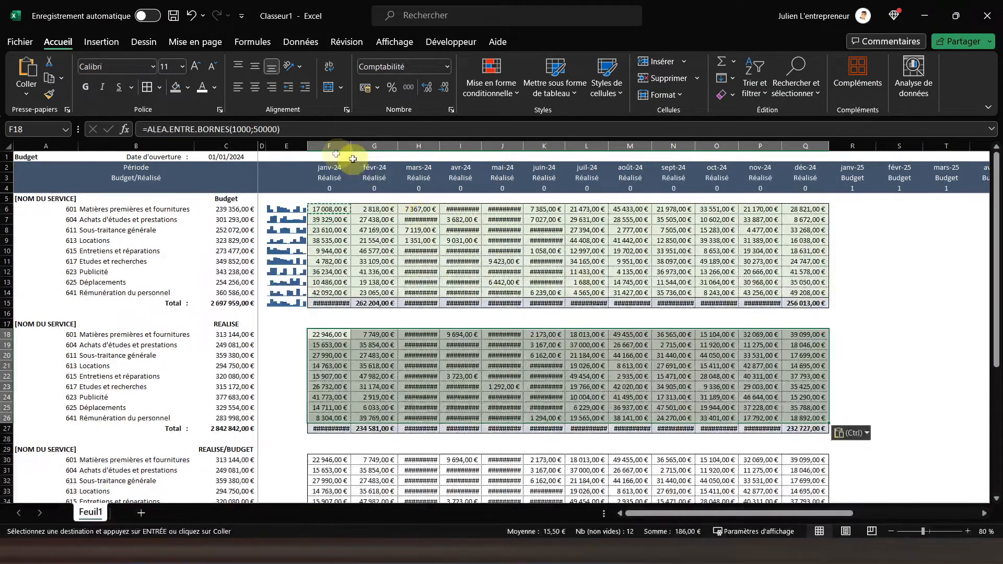
left_click_drag(318, 140, 809, 148)
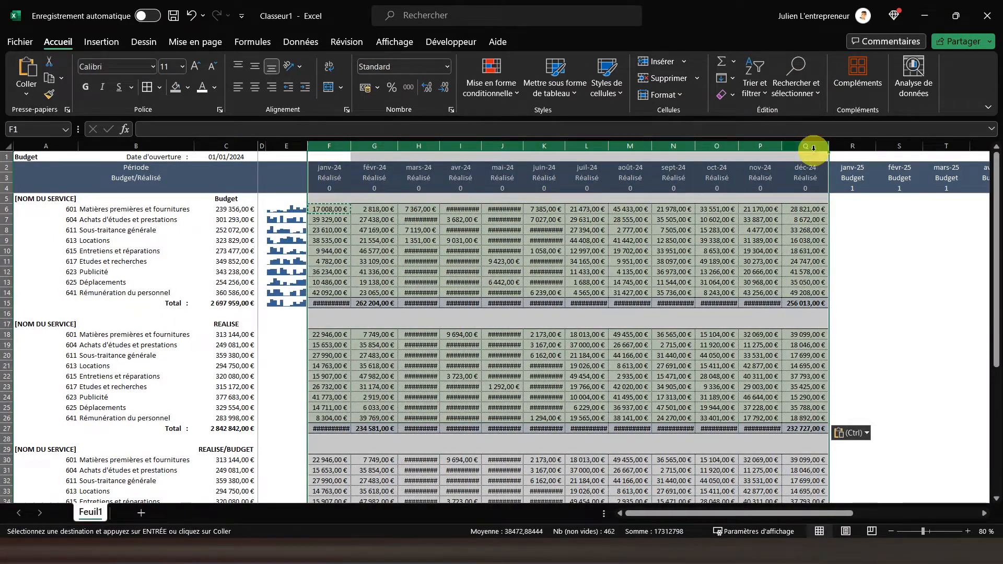
double_click(782, 144)
Step: Convert the random formulas in the Budget range F6:Q14 to fixed values by copying and pasting them in place as values
left_click_drag(336, 211, 841, 292)
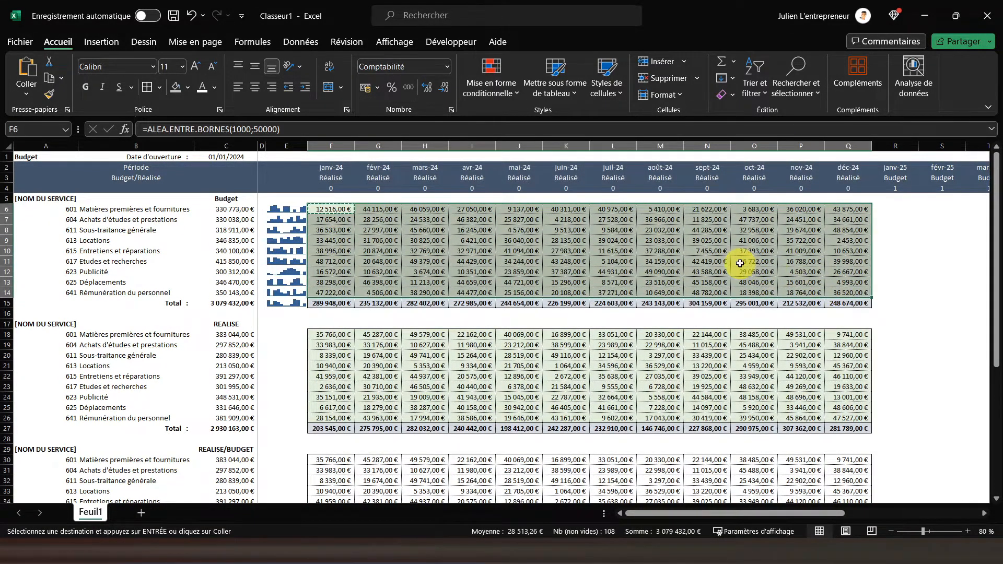
right_click(739, 263)
left_click(741, 156)
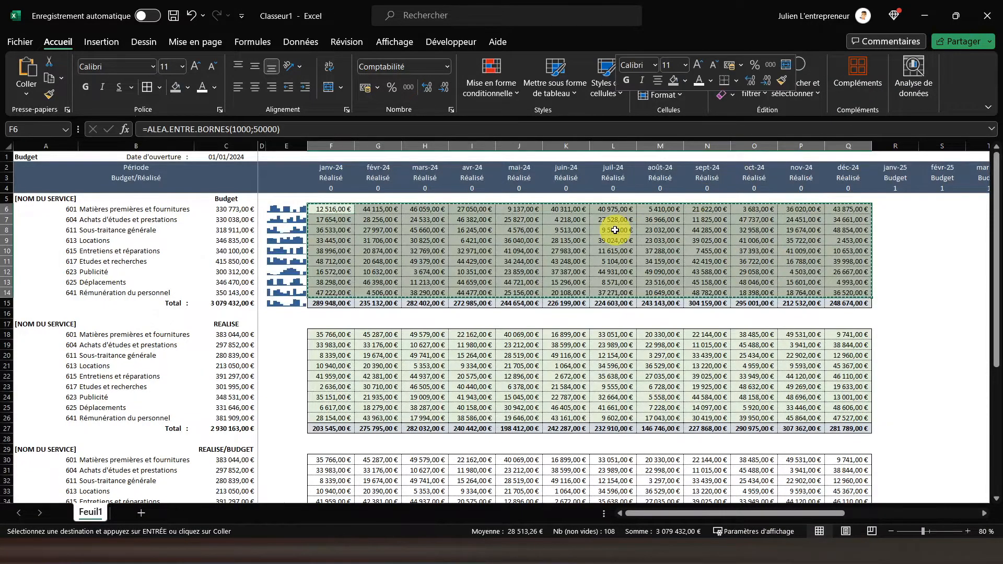
right_click(615, 230)
left_click(668, 193)
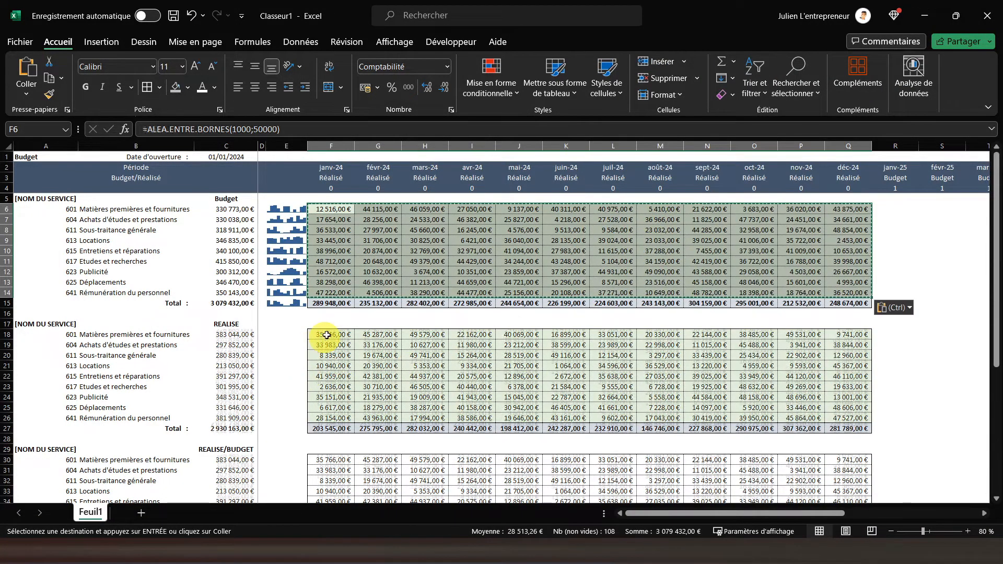
Step: Convert the random formulas in the REALISE range F18:Q26 to fixed values by copying and pasting them in place as values
left_click_drag(329, 331, 833, 416)
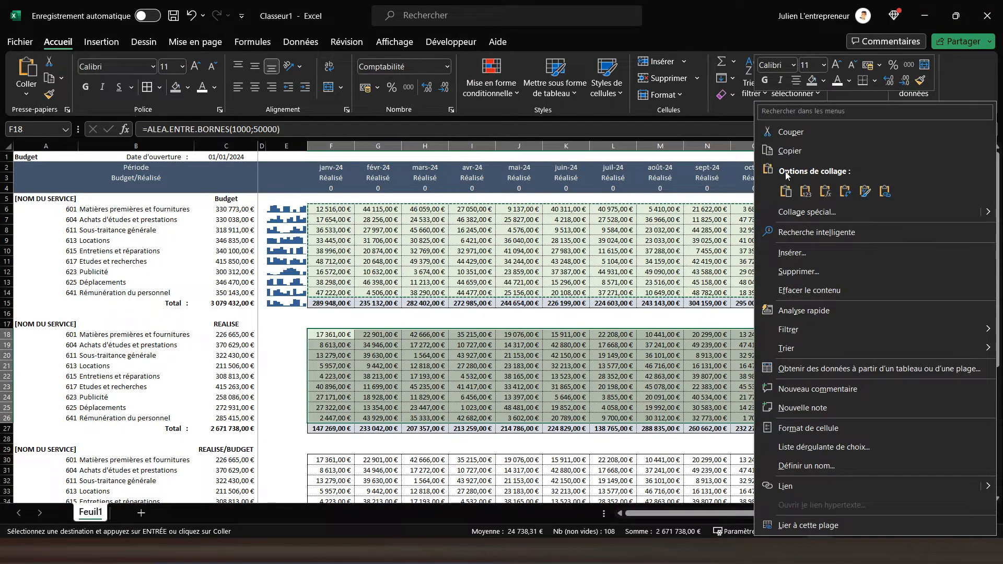
left_click(789, 150)
right_click(501, 350)
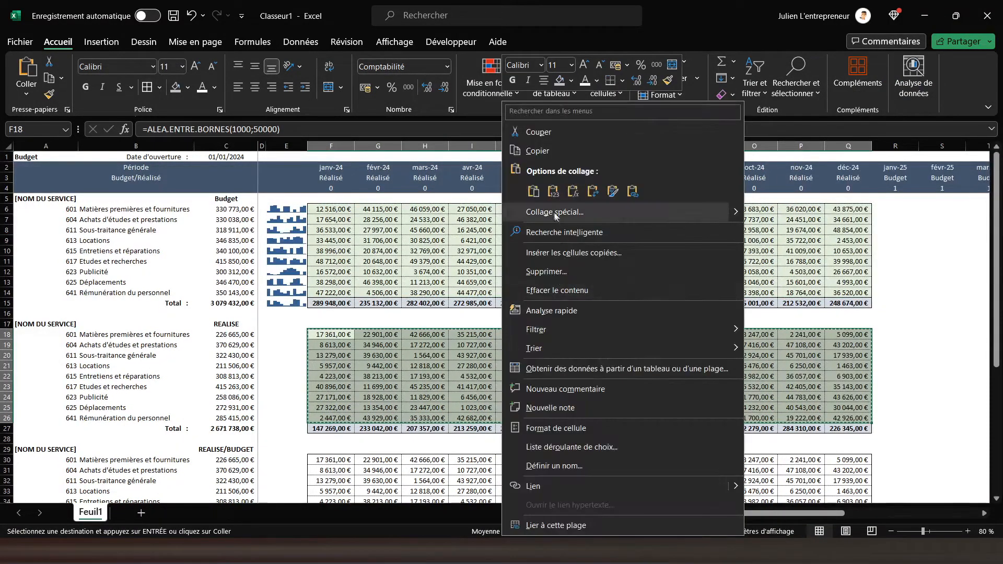
left_click(552, 191)
Step: Insert column (Histogramme) sparklines in E18:E27 using the REALISE data range F18:Q27
left_click(288, 335)
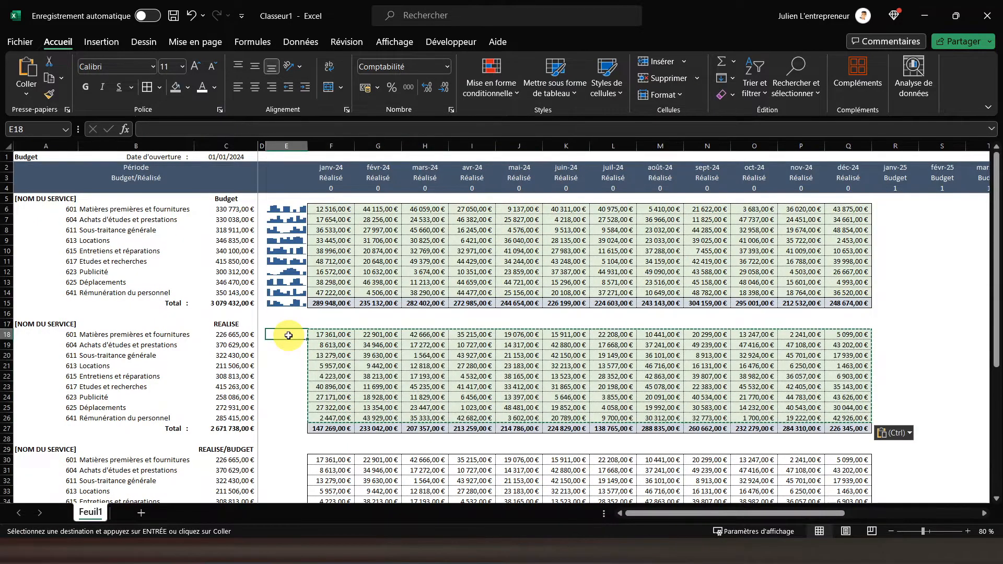
left_click_drag(288, 336, 291, 432)
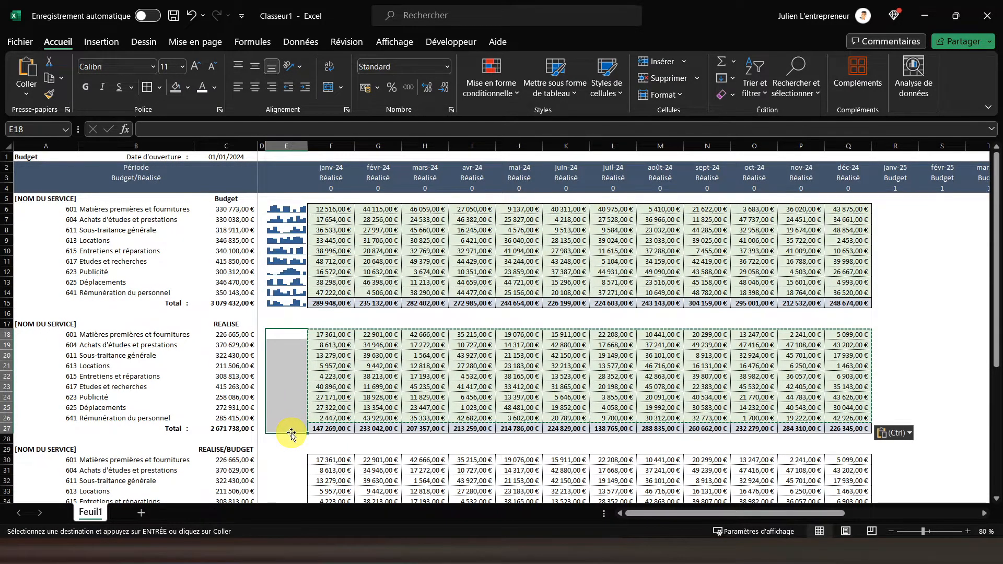
left_click(104, 41)
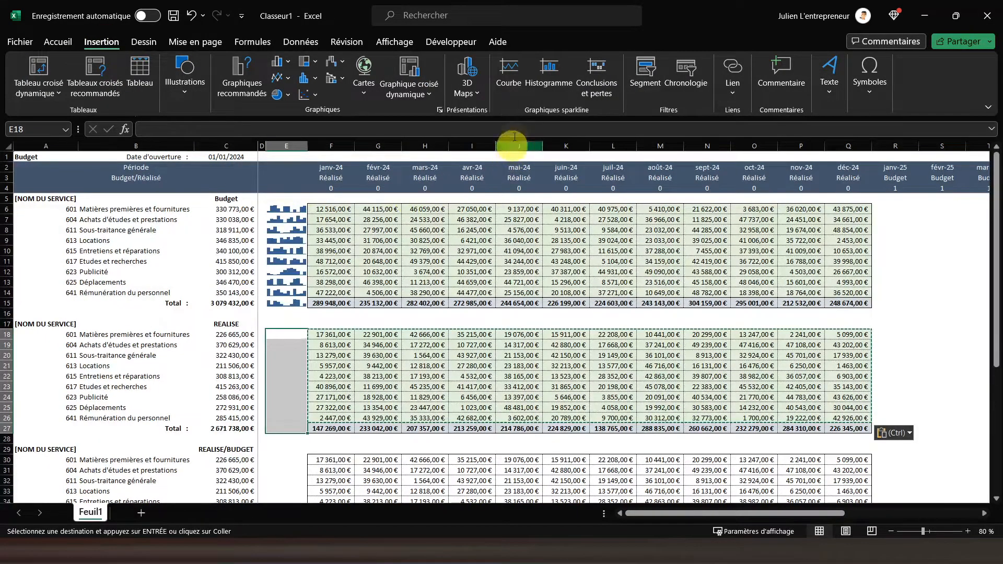
left_click(547, 89)
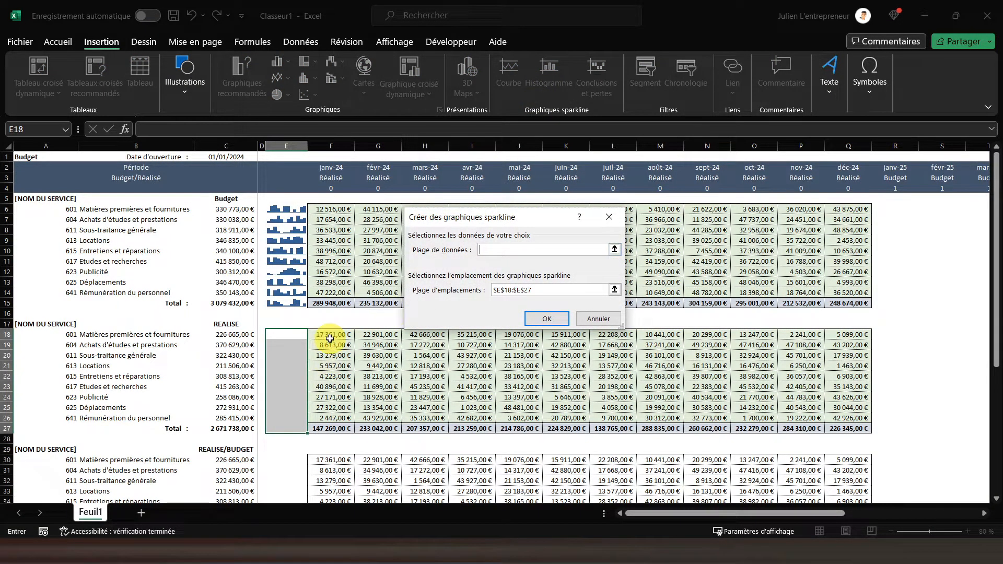
left_click_drag(330, 338, 852, 424)
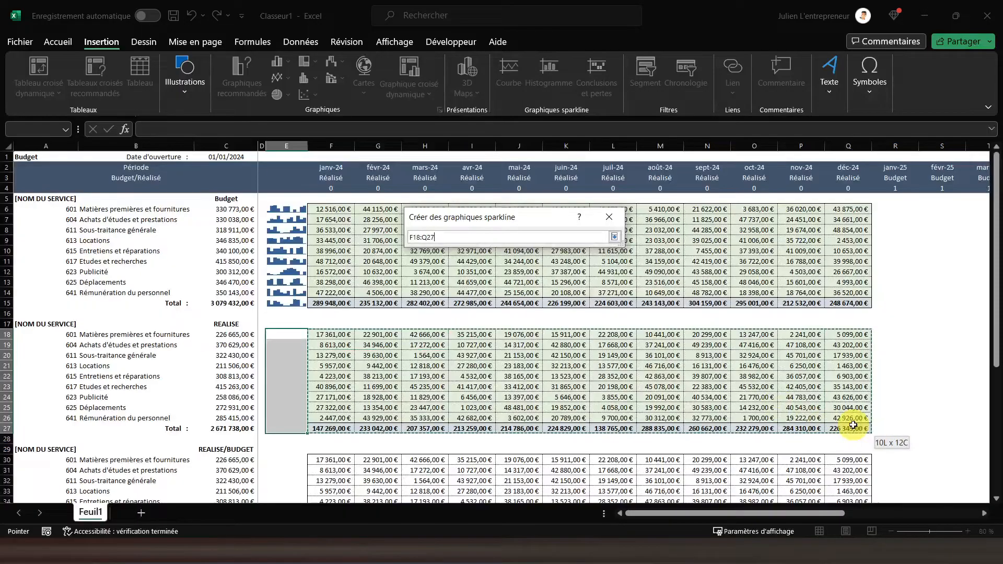
left_click(553, 321)
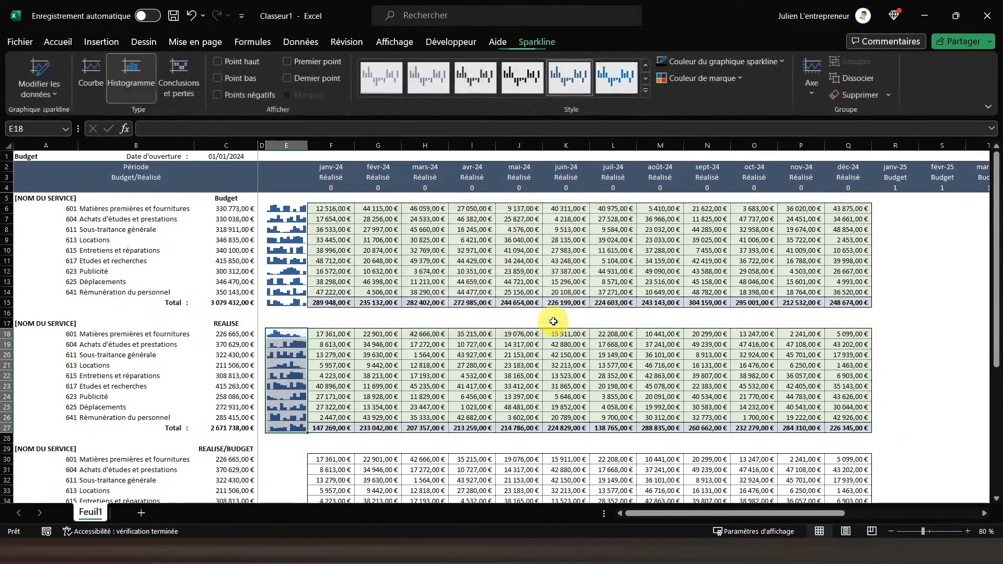
left_click(358, 384)
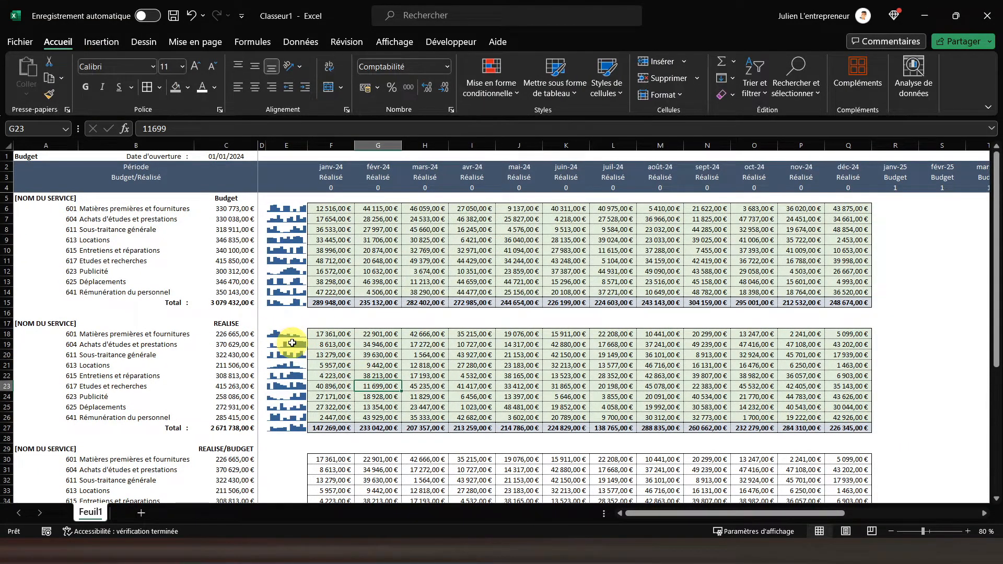
Step: Insert column (Histogramme) sparklines in E30:E39 beside the REALISE/BUDGET table, using F18:Q27 as the data range
scroll(291, 343, "down", 4)
left_click_drag(287, 332, 287, 425)
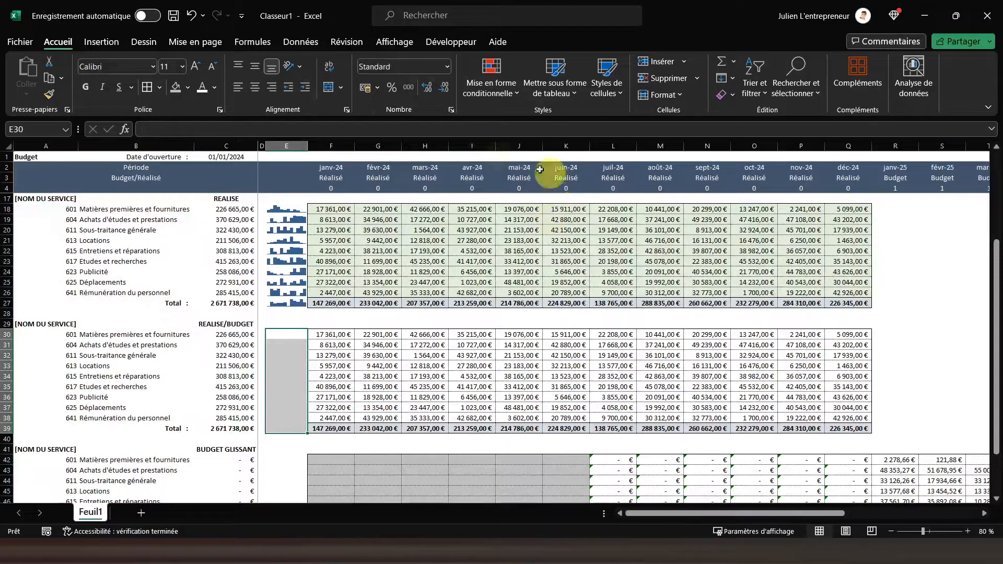
left_click(102, 43)
left_click(547, 78)
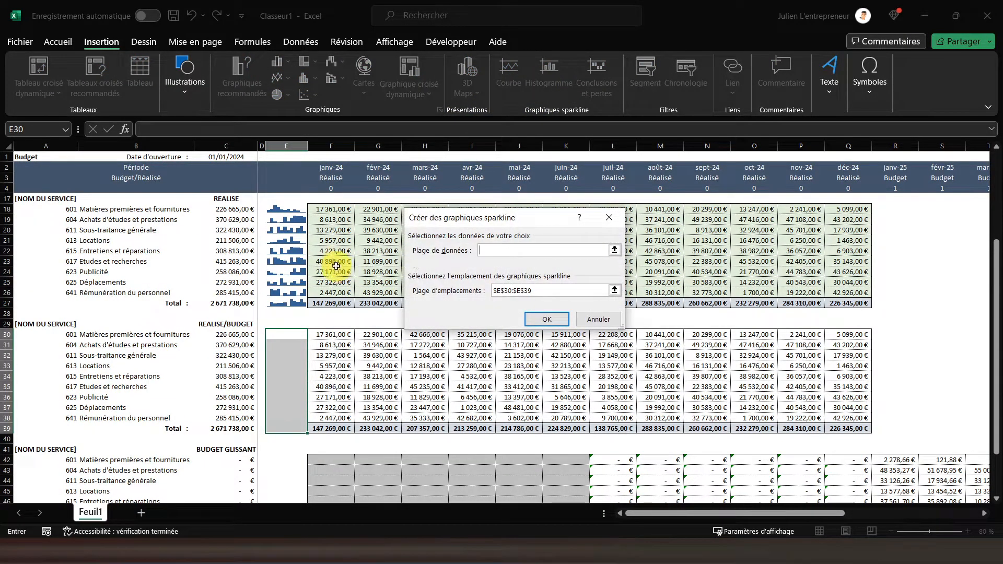
left_click_drag(324, 209, 829, 302)
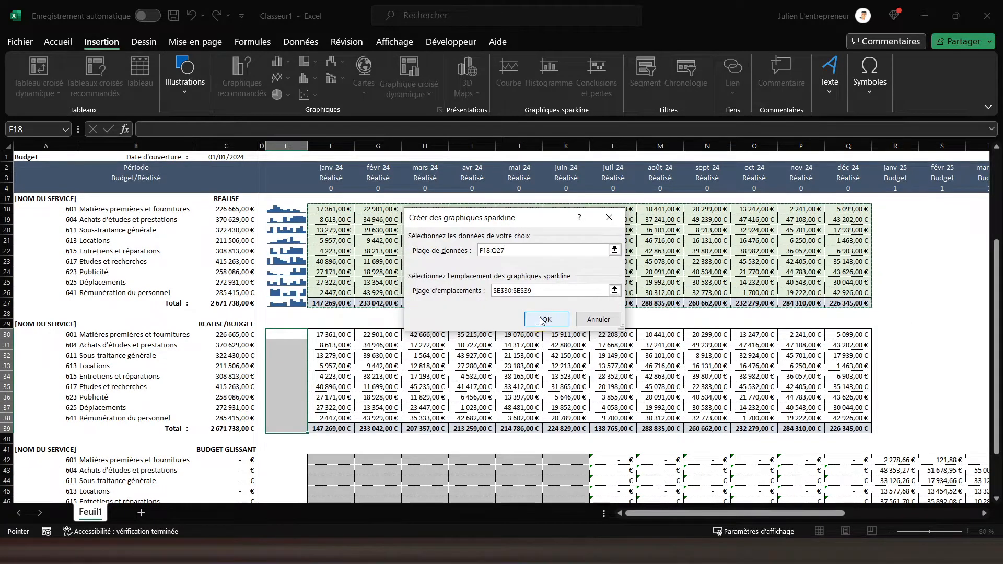
left_click(546, 318)
left_click(365, 364)
Step: Examine the BUDGET GLISSANT table, its forecast formulas in R42 and S42, and the Budget table's monthly span from F6 to Q6
scroll(400, 392, "down", 4)
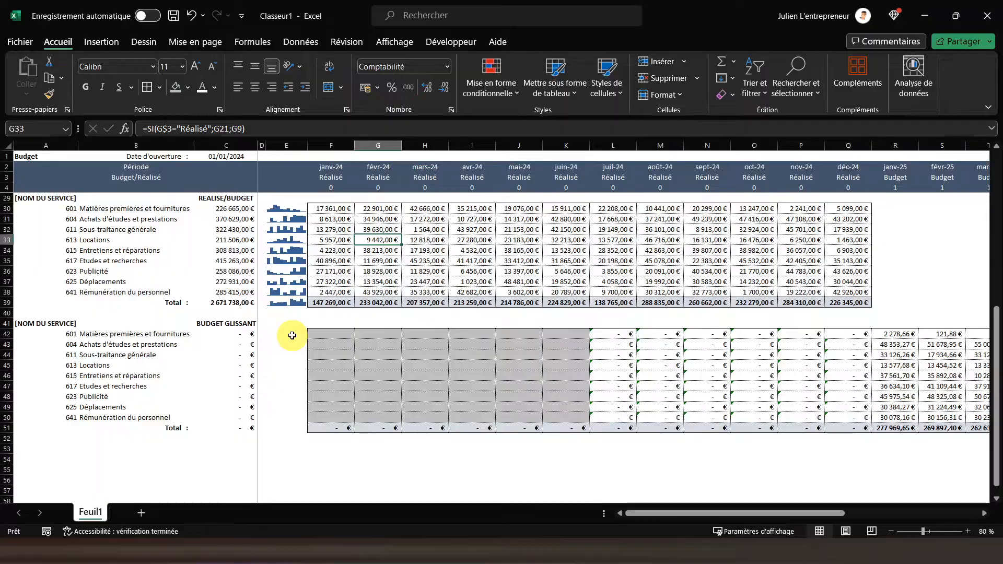
left_click(292, 335)
scroll(390, 293, "up", 4)
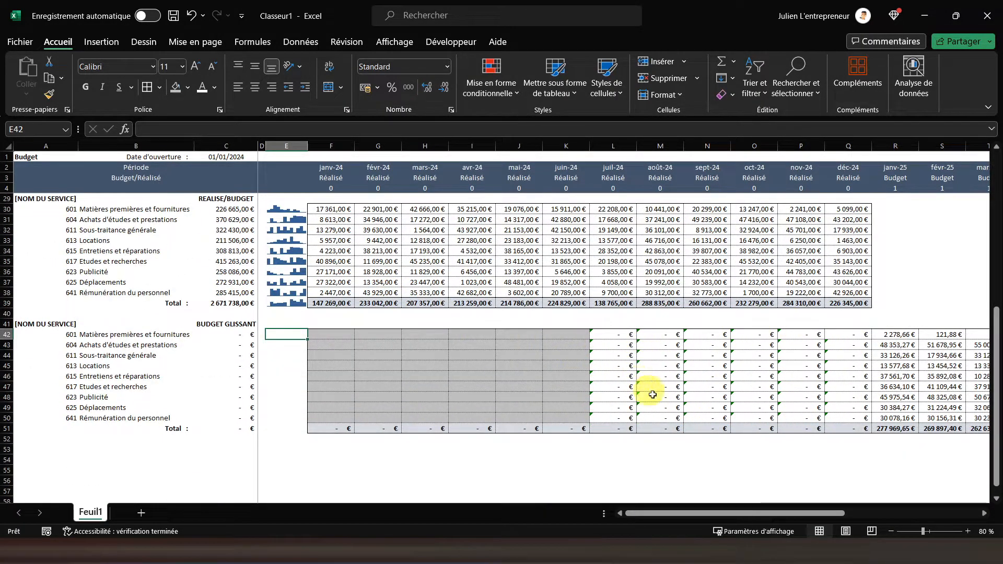
scroll(676, 337, "up", 5)
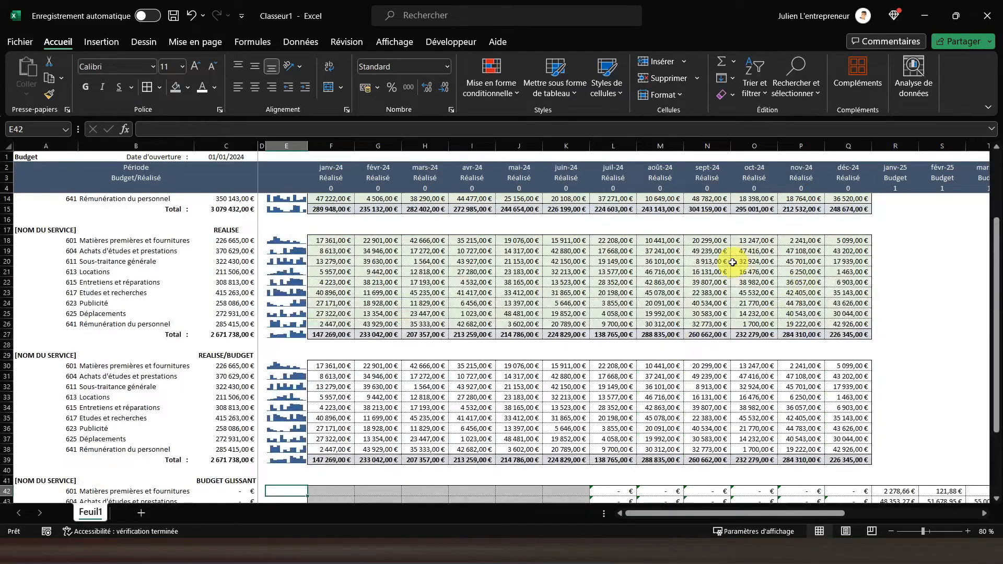
scroll(707, 254, "down", 5)
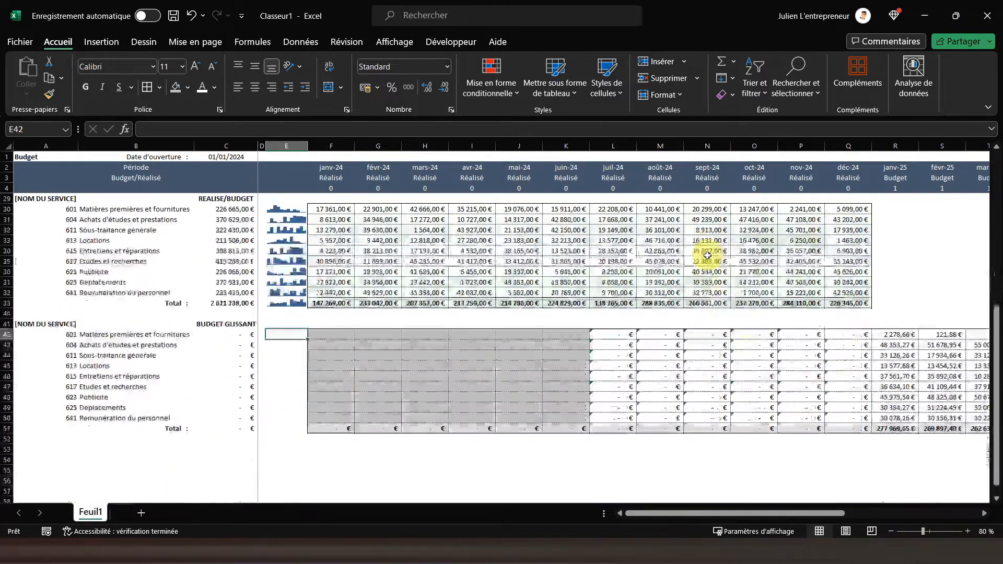
left_click(895, 336)
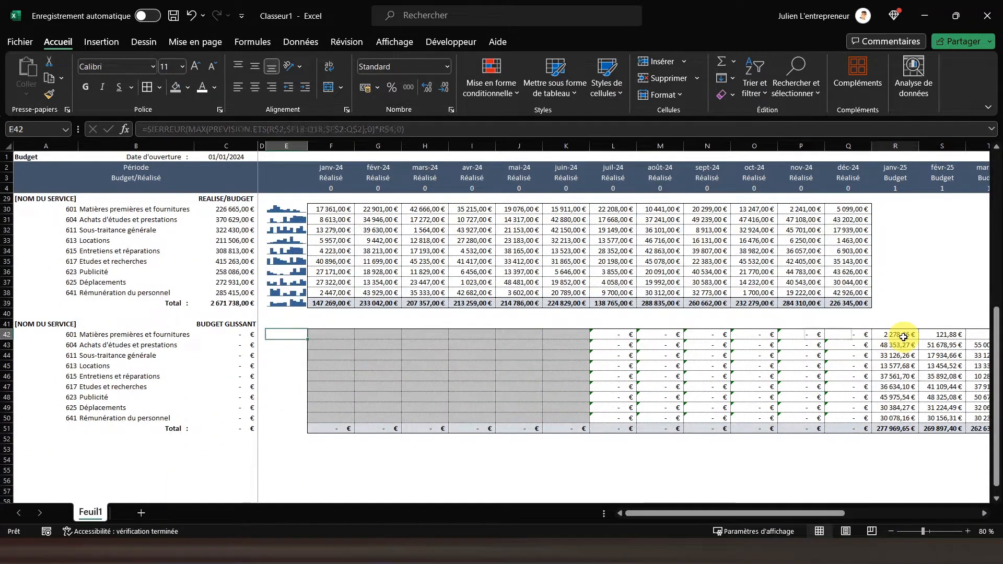
left_click(939, 336)
scroll(761, 337, "up", 2)
scroll(762, 337, "up", 7)
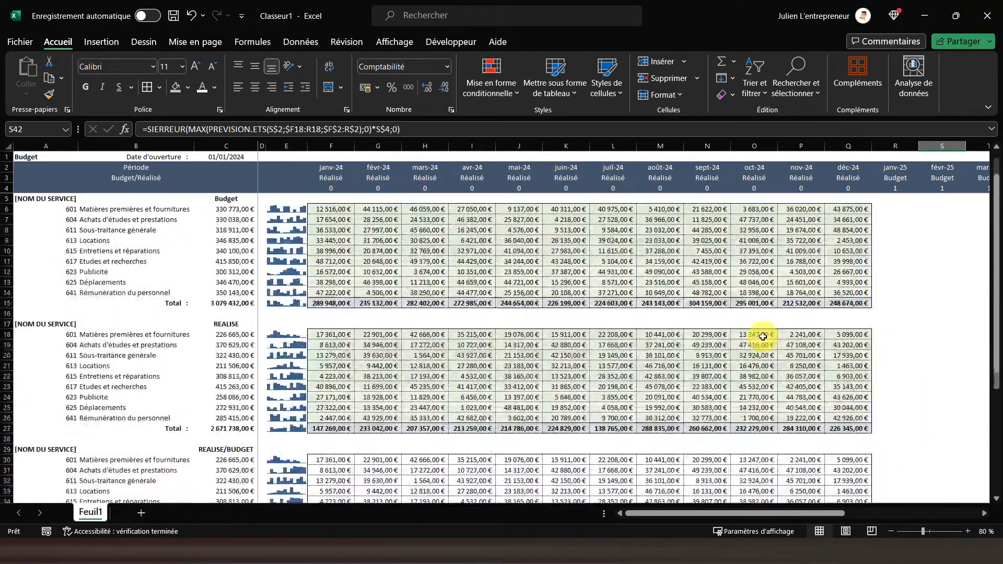
left_click(335, 211)
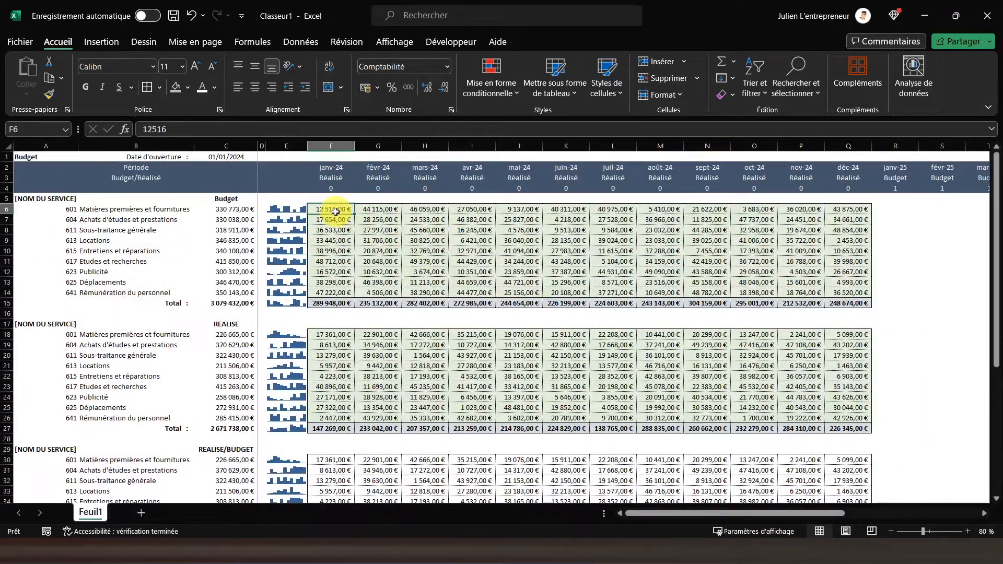
left_click(851, 208)
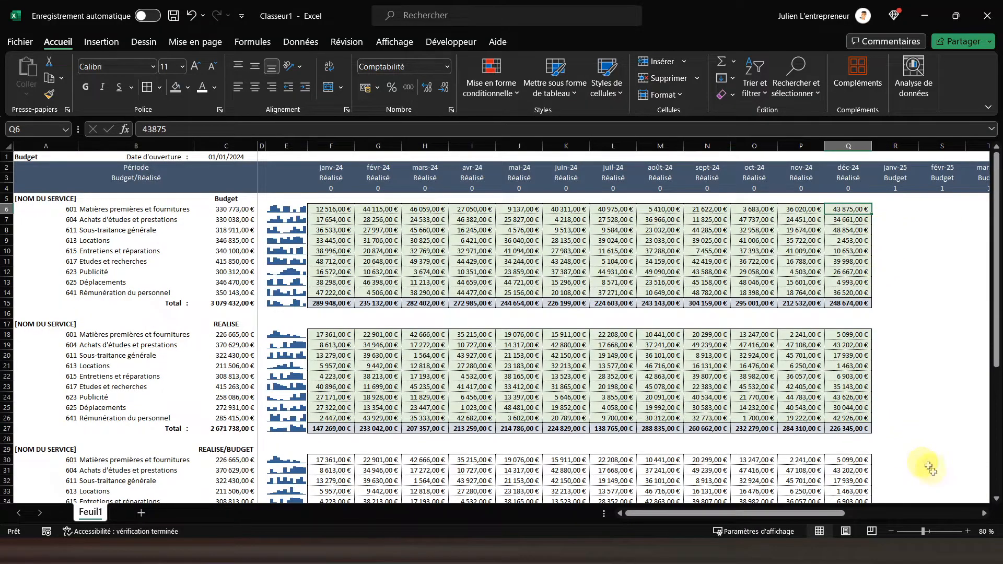
left_click(983, 513)
left_click(984, 514)
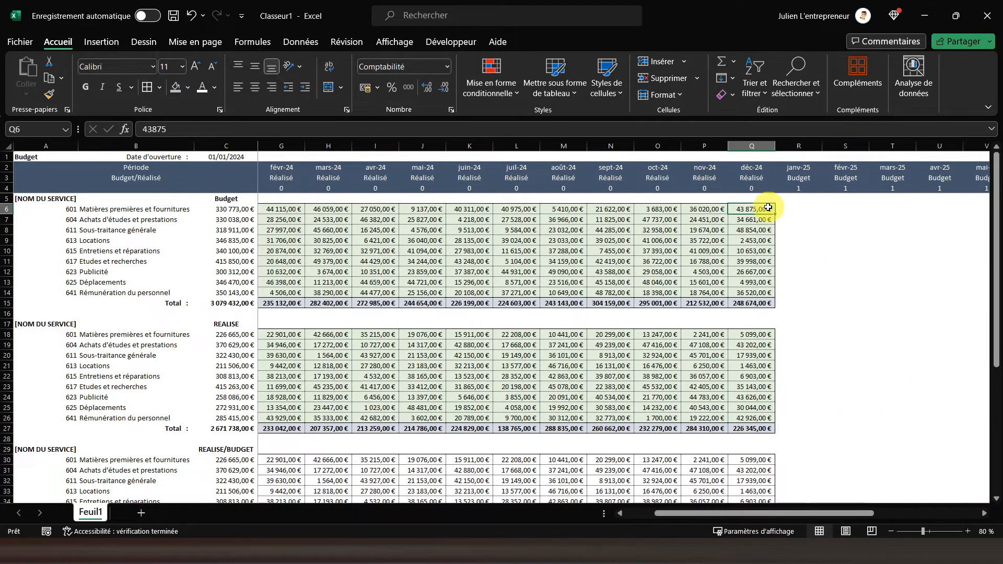
key("ctrl+z")
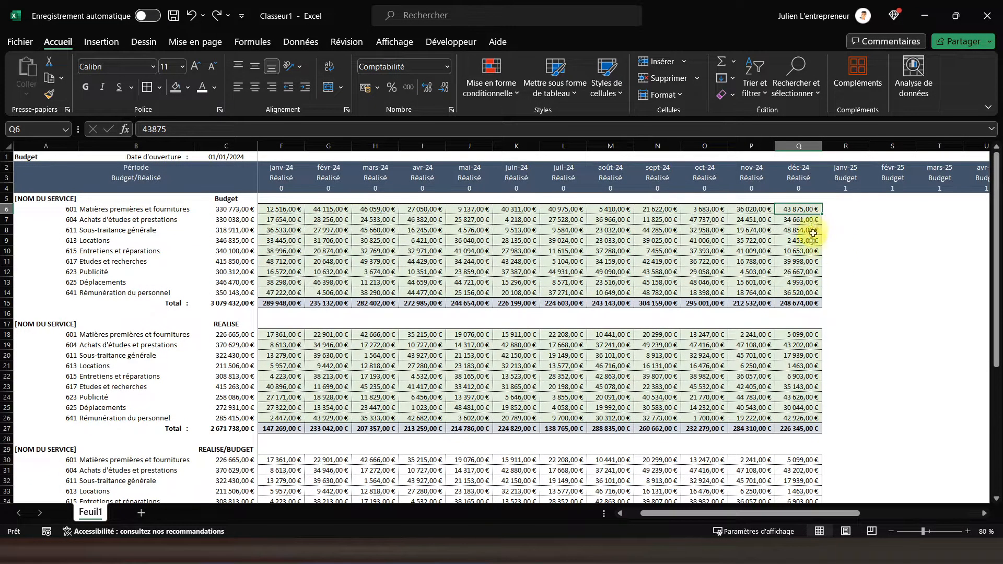
Step: Insert a clustered 2D bar chart (Barres 2D) from the Budget totals in C6:C14 and move it over the monthly columns
left_click_drag(269, 209, 740, 214)
left_click(225, 211)
left_click_drag(230, 209, 229, 289)
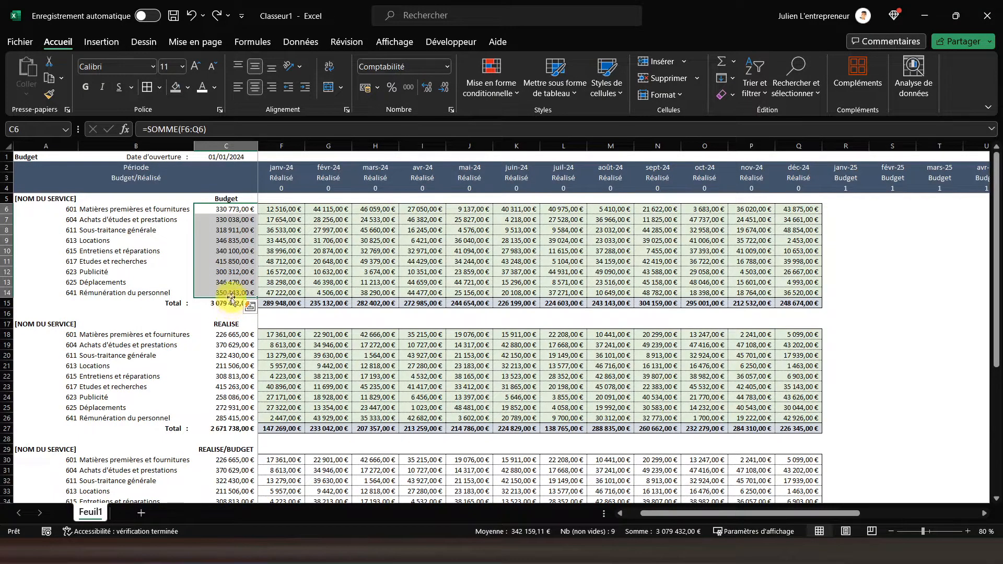
left_click(102, 49)
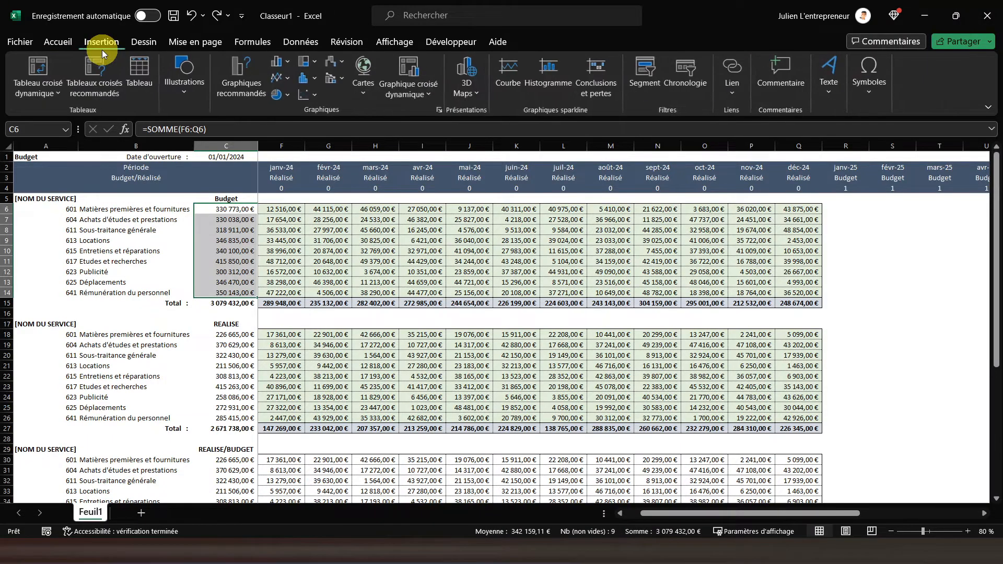
left_click(280, 63)
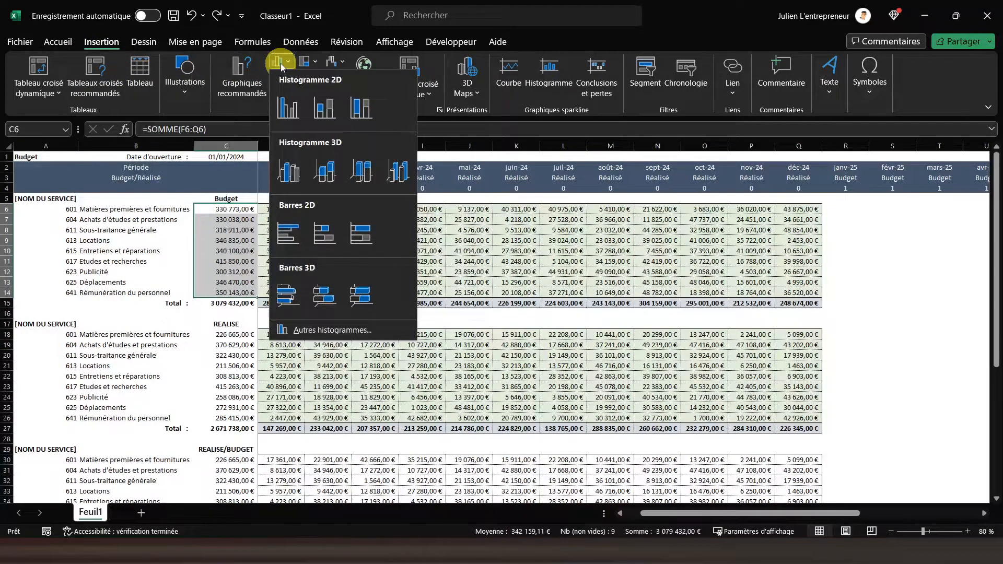
left_click(288, 232)
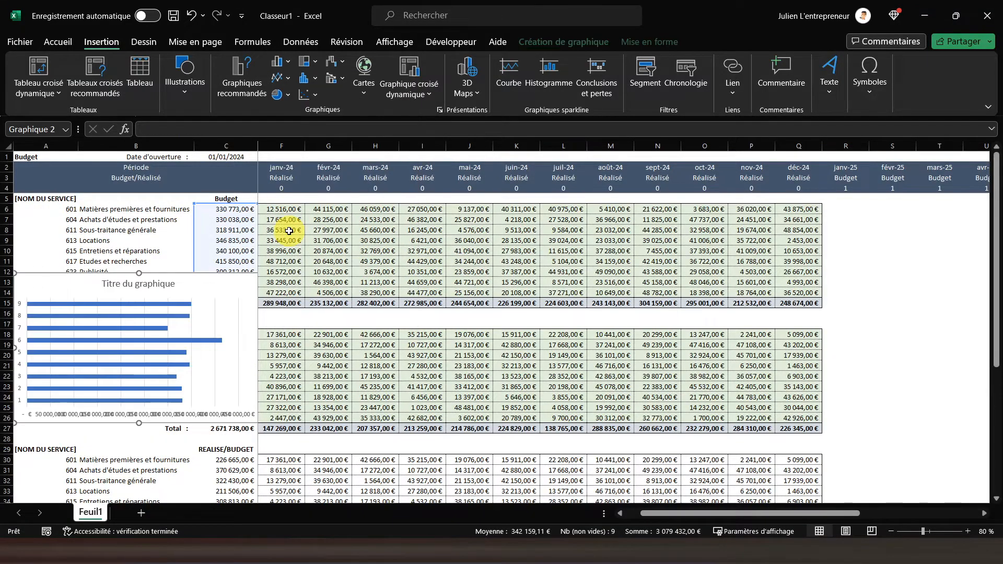
left_click_drag(176, 278, 666, 198)
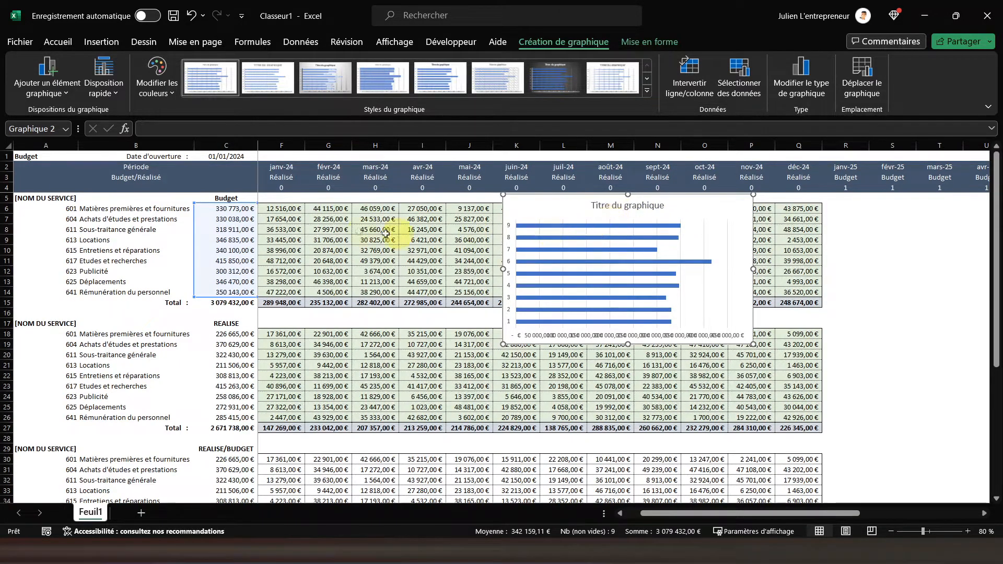
Step: Set the January 2024 budget for 601 Matières premières et fournitures in F6 to 1000000
left_click(282, 210)
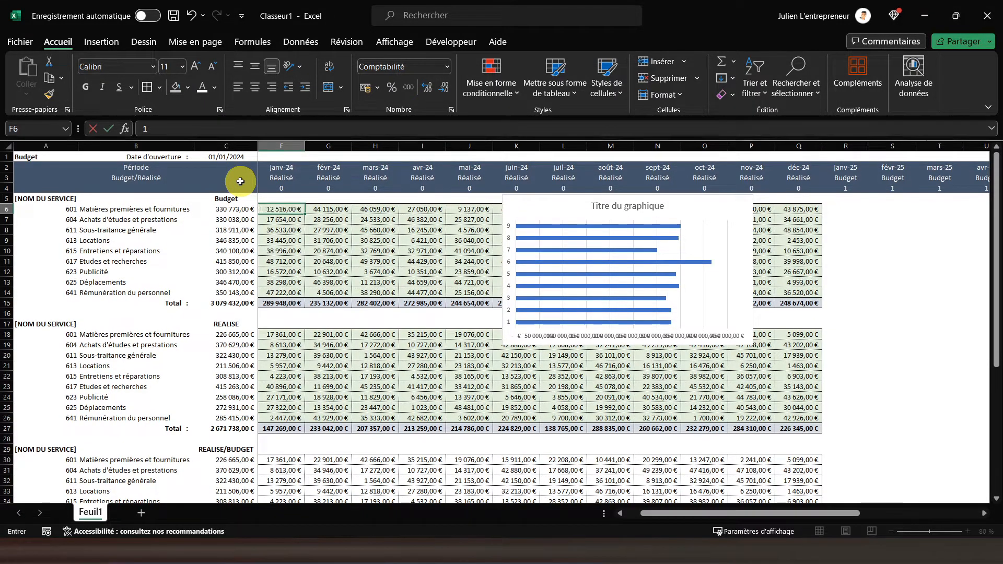
type("1")
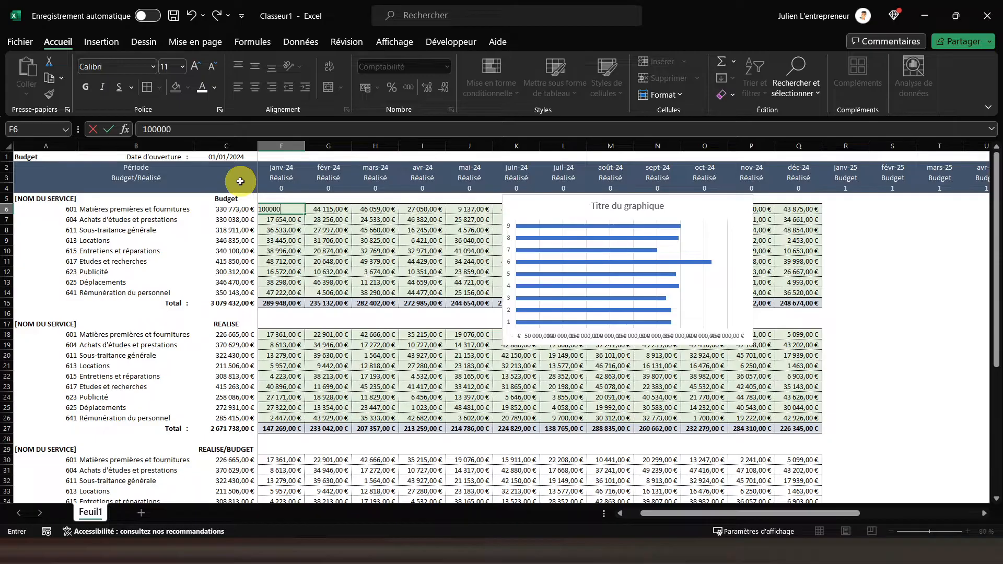
key("Return")
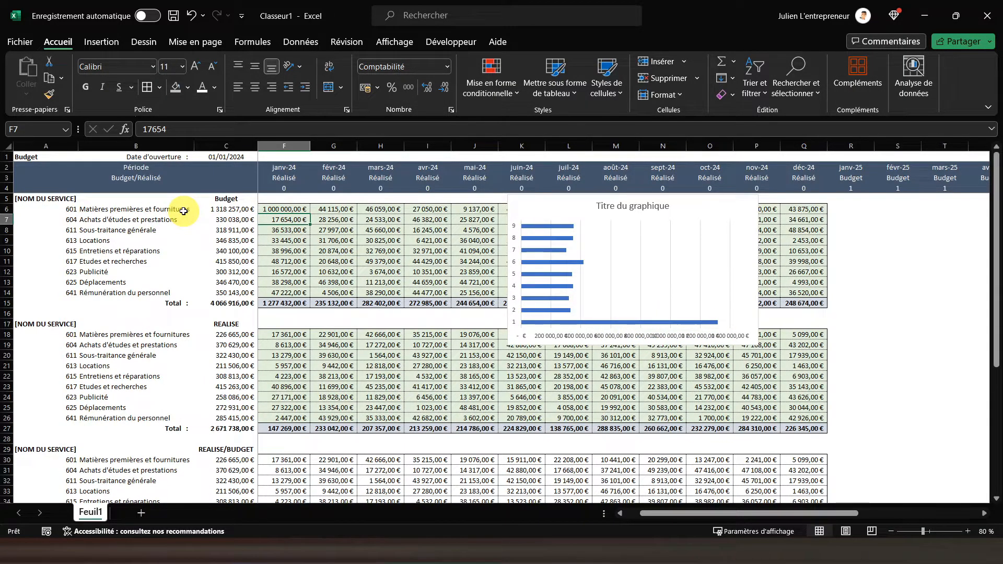
Step: Reverse the category order of the bar chart's vertical axis with the Abscisses en ordre inverse option
double_click(515, 243)
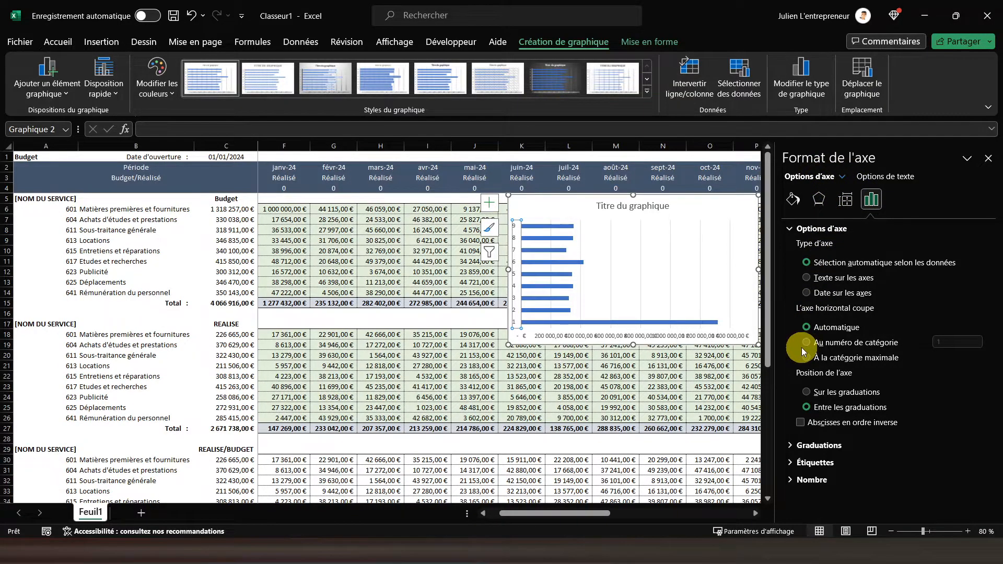
left_click(799, 422)
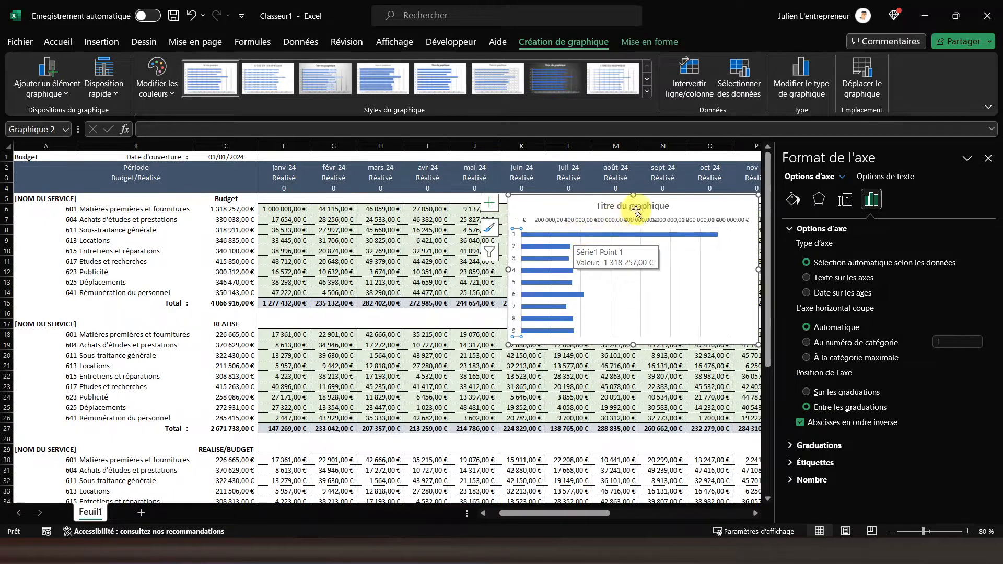
left_click(986, 158)
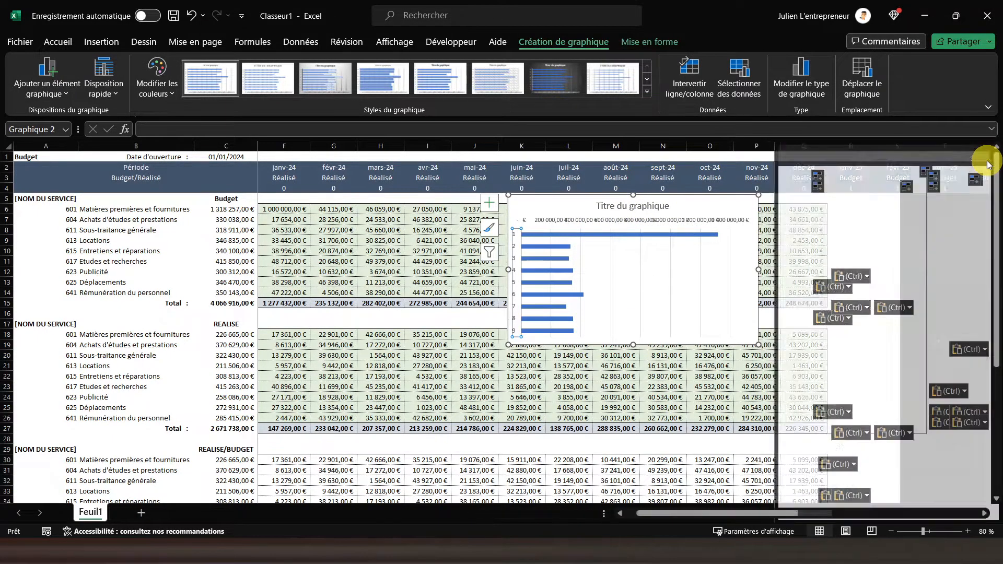
Step: Delete the bar chart's horizontal value axis, title and vertical category axis
left_click(675, 220)
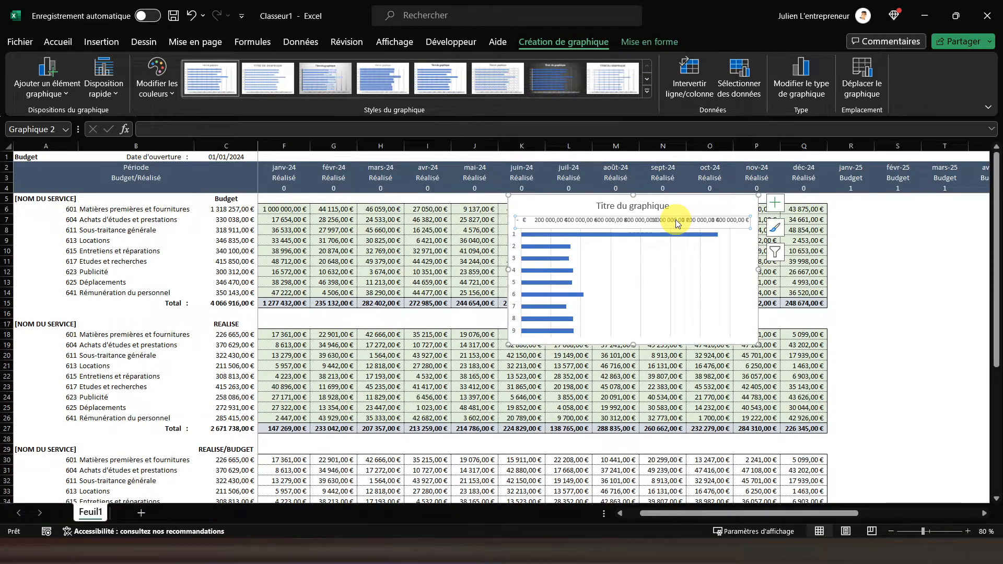
key("Delete")
left_click(638, 209)
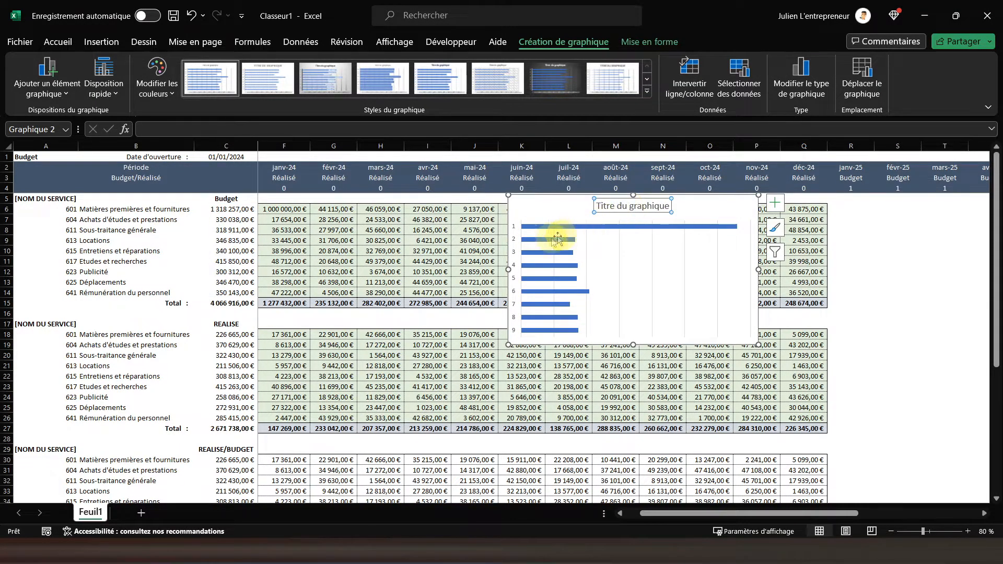
key("Delete")
left_click(512, 224)
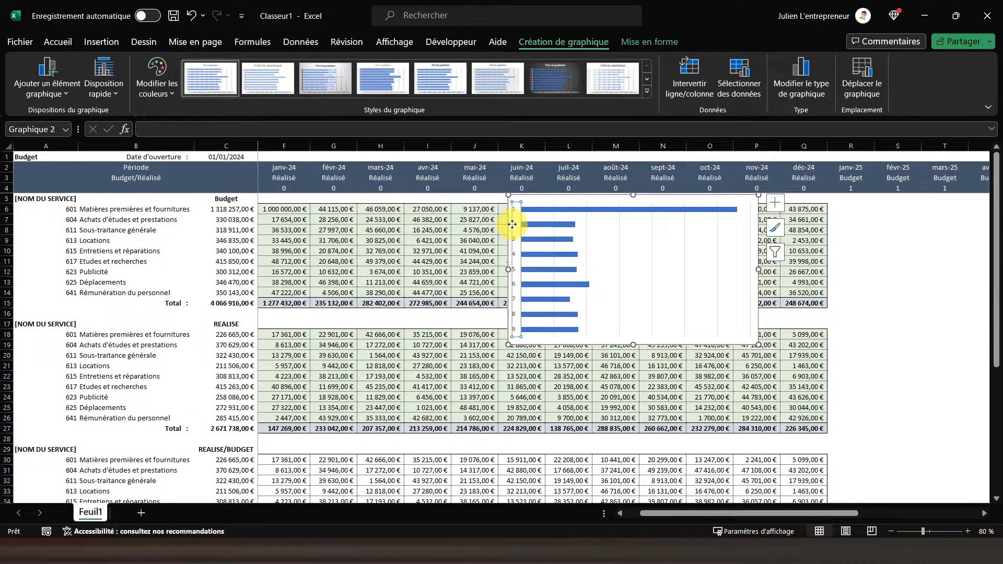
key("Delete")
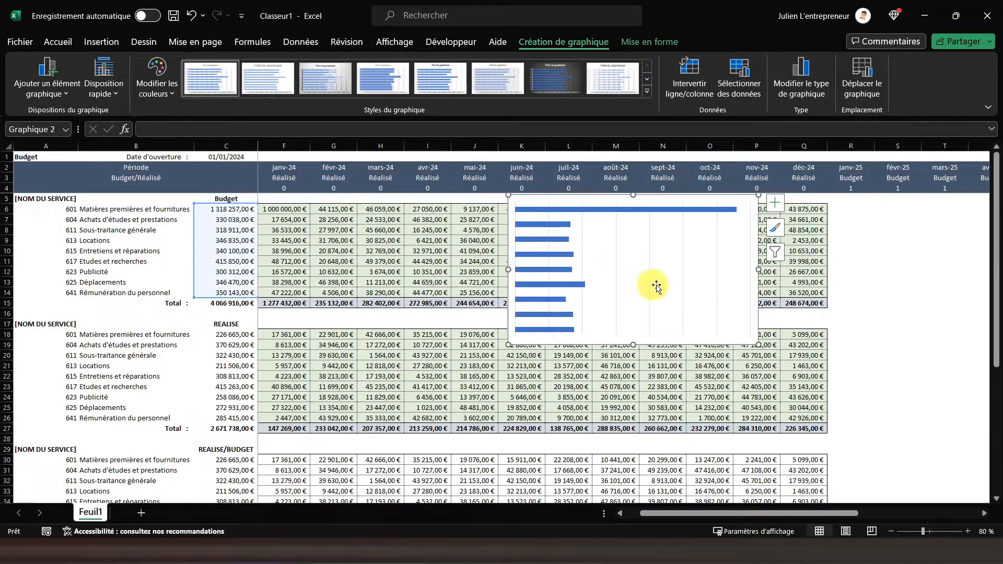
Step: Set the chart area's fill to Aucun remplissage so its background is transparent
double_click(753, 244)
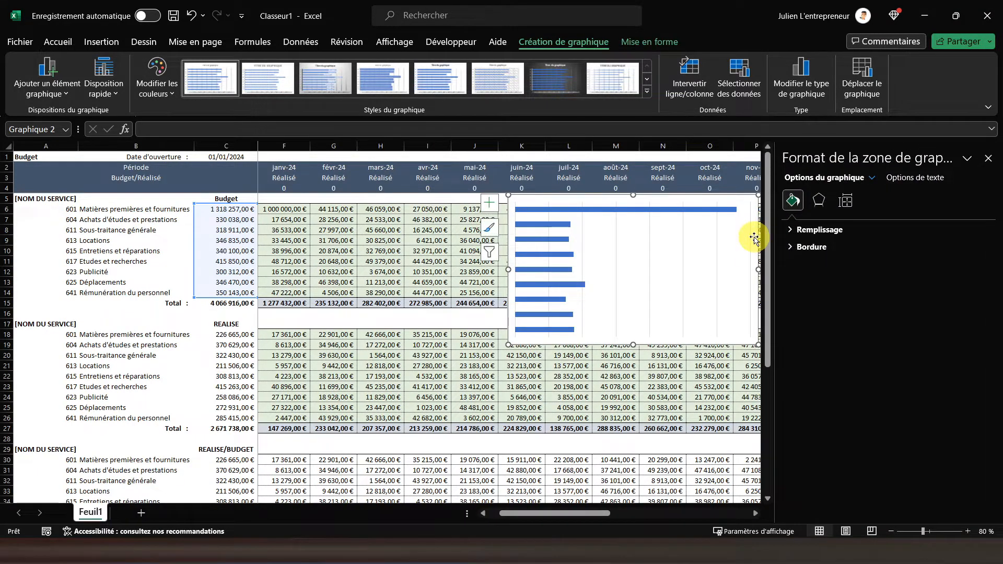
left_click(844, 203)
left_click(813, 231)
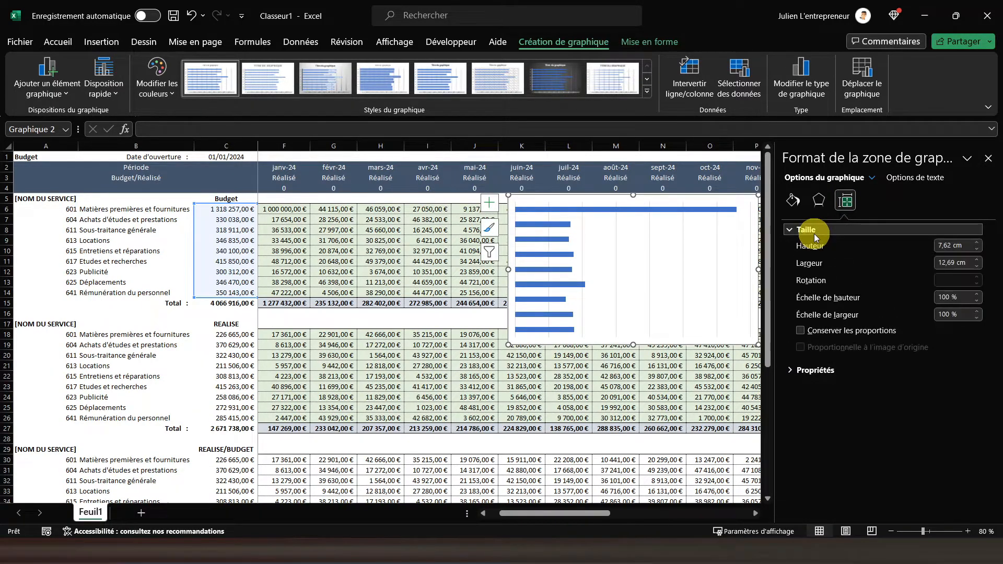
left_click(813, 231)
left_click(813, 246)
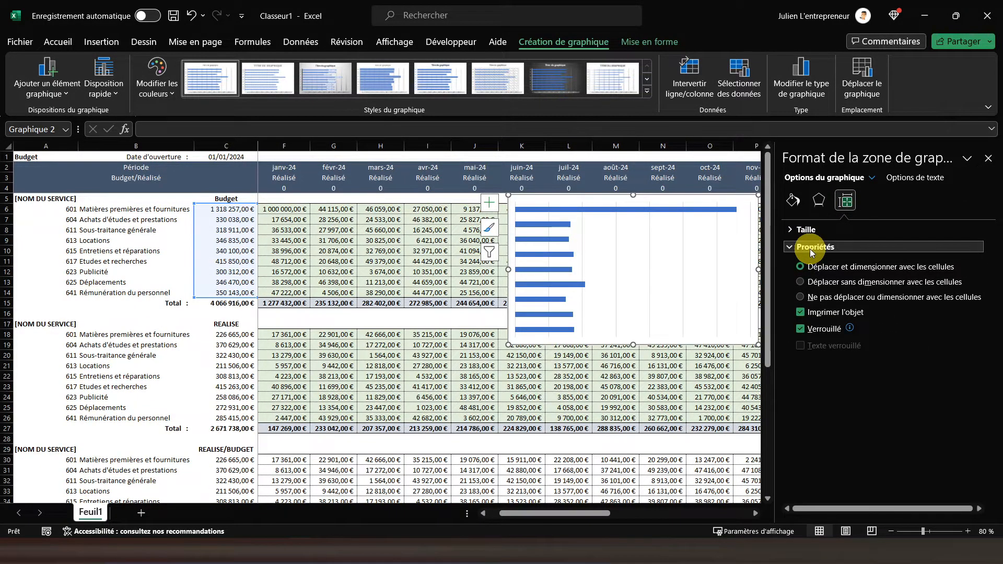
left_click(813, 246)
left_click(817, 203)
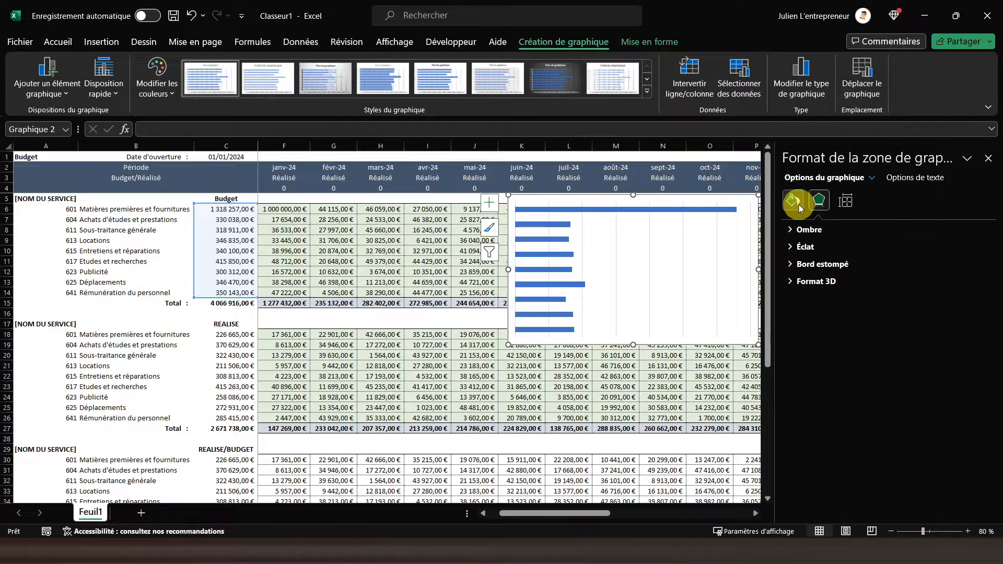
left_click(797, 205)
left_click(809, 228)
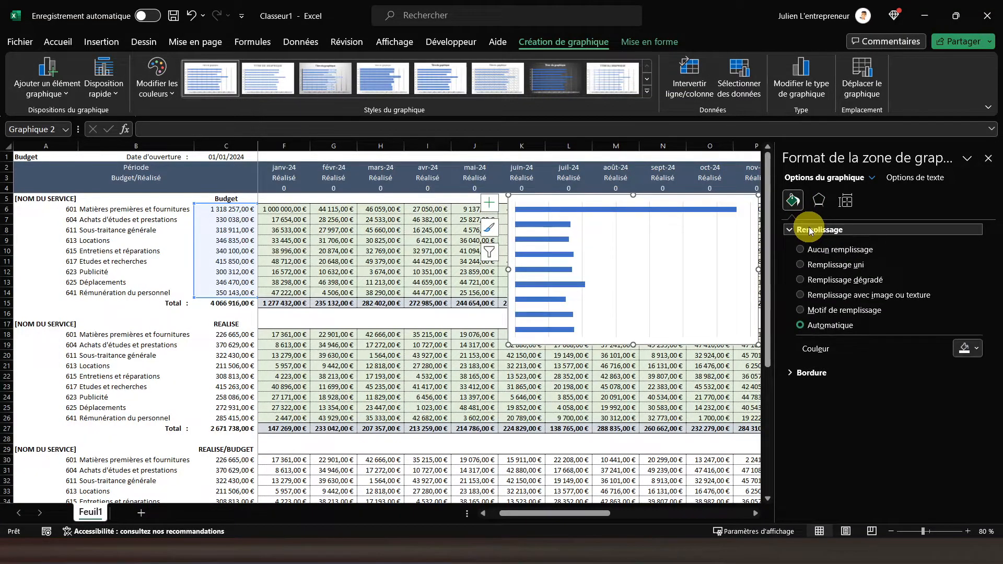
left_click(826, 250)
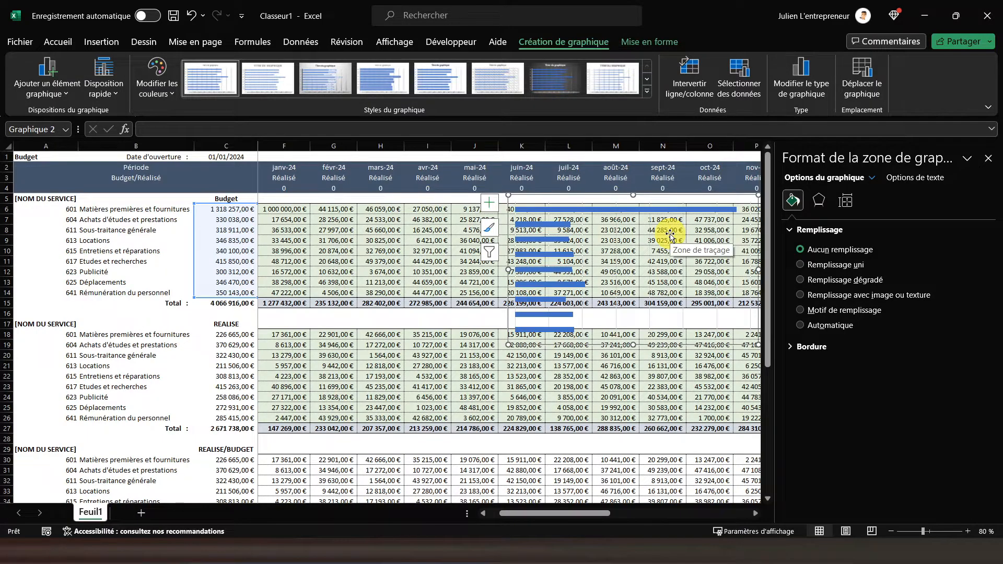
left_click(987, 158)
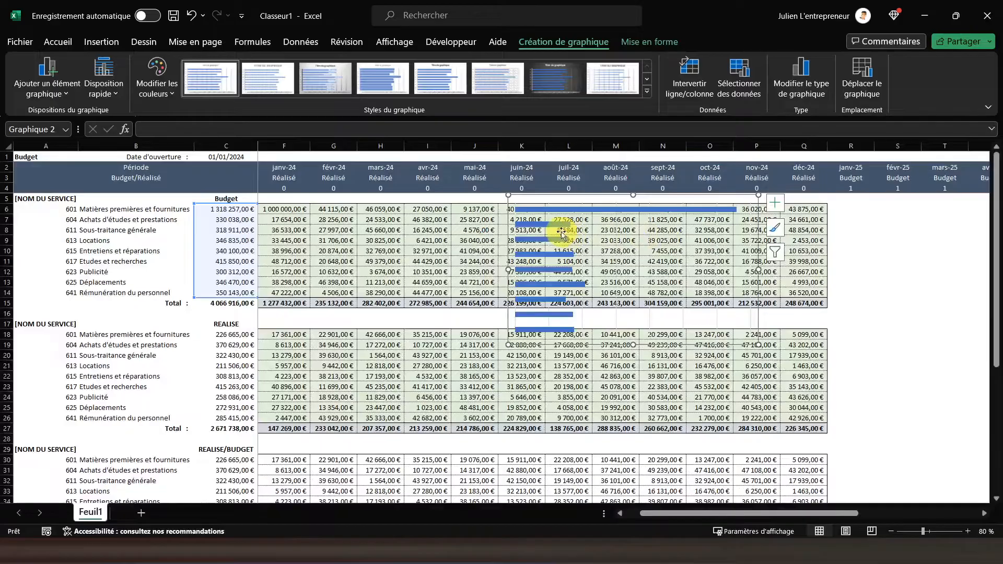
Step: Move the bar chart beside the Budget table, starting at column R, and resize it to span rows 6 to 14
left_click_drag(715, 344, 990, 506)
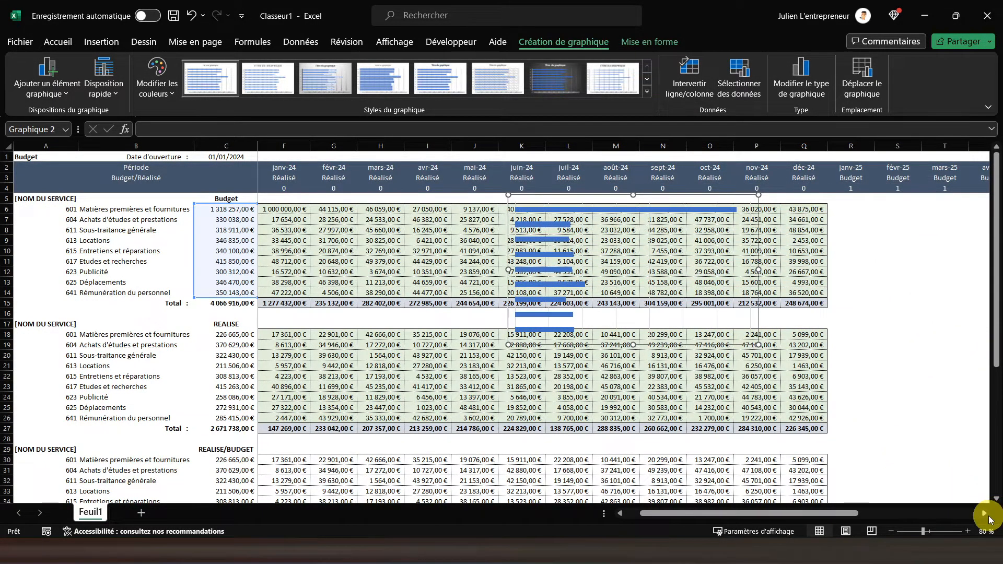
left_click(984, 514)
left_click(984, 513)
left_click(984, 514)
left_click(983, 513)
left_click(984, 513)
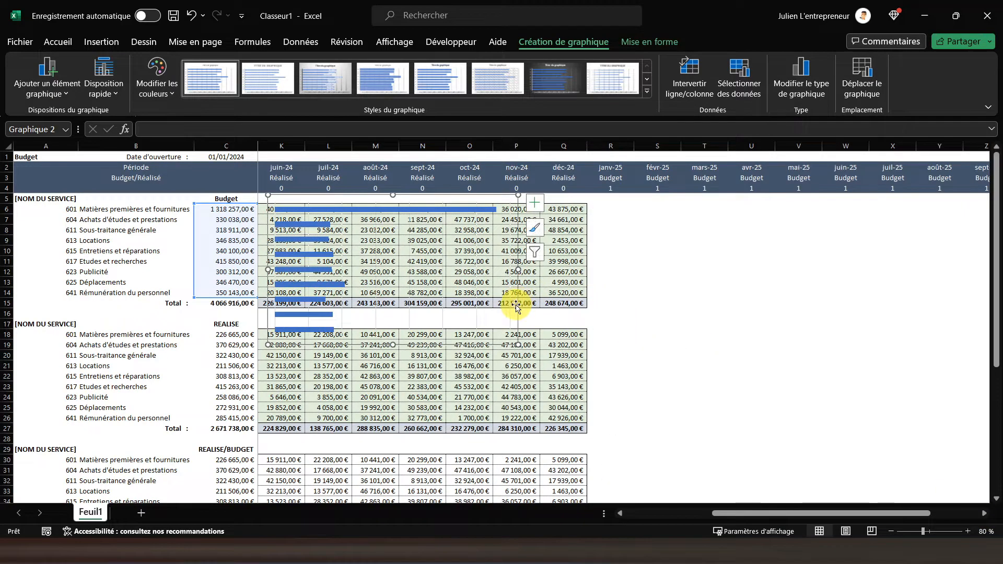
left_click_drag(530, 303, 836, 313)
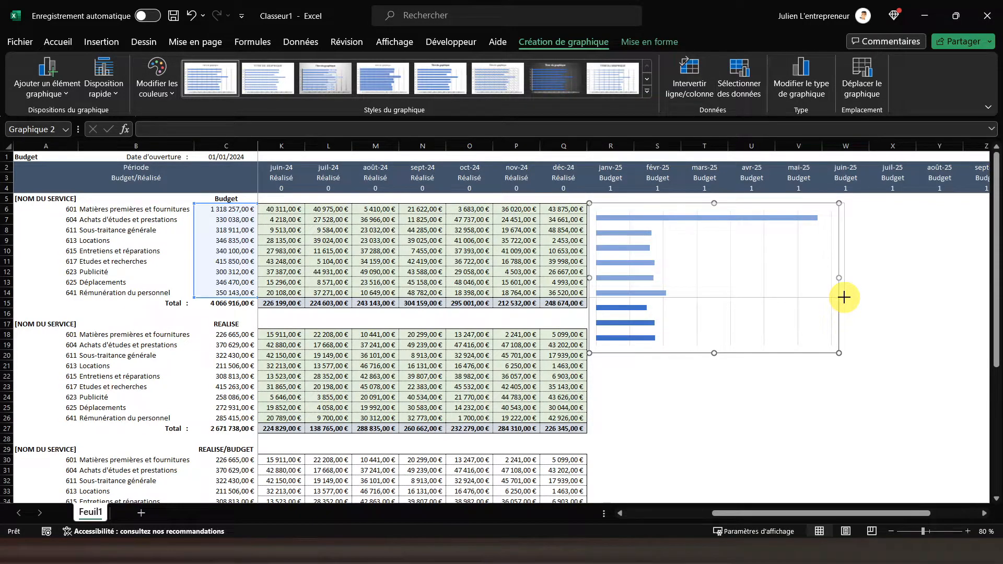
left_click_drag(844, 297, 844, 296)
Step: Try a gap width (Largeur de l'intervalle) of 0 % on the chart's bar series and settle on 15 %
double_click(647, 225)
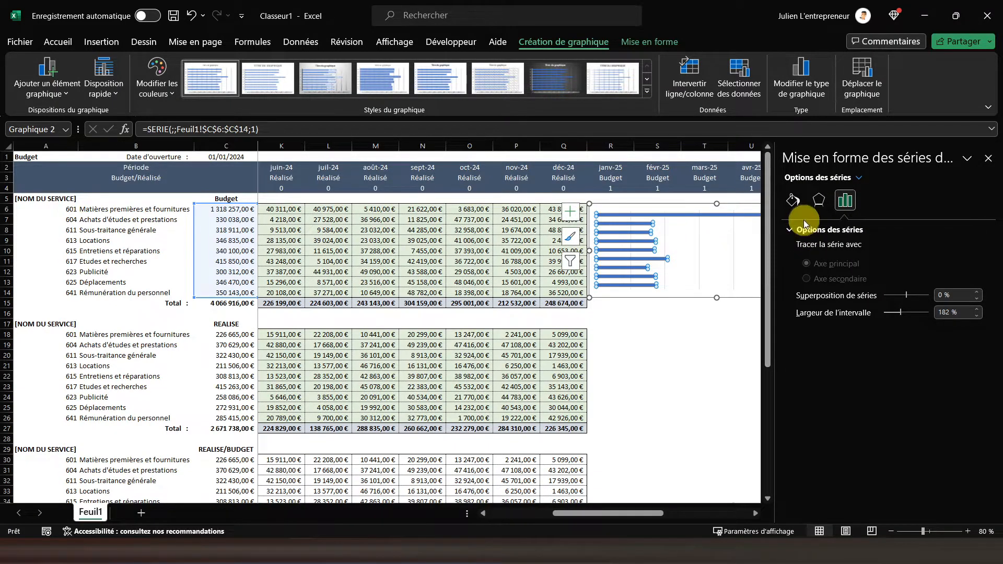
left_click(792, 200)
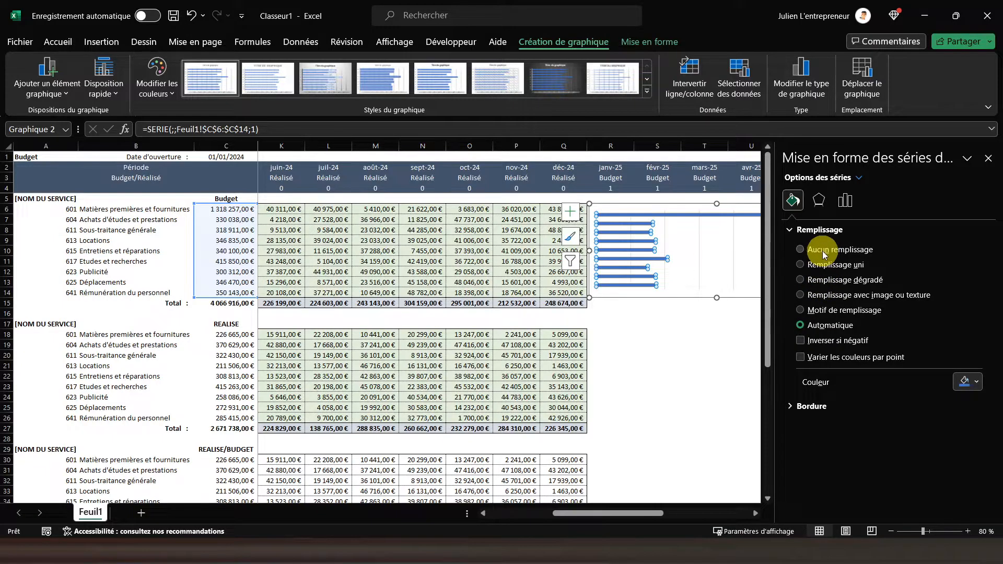
left_click(819, 200)
left_click(844, 200)
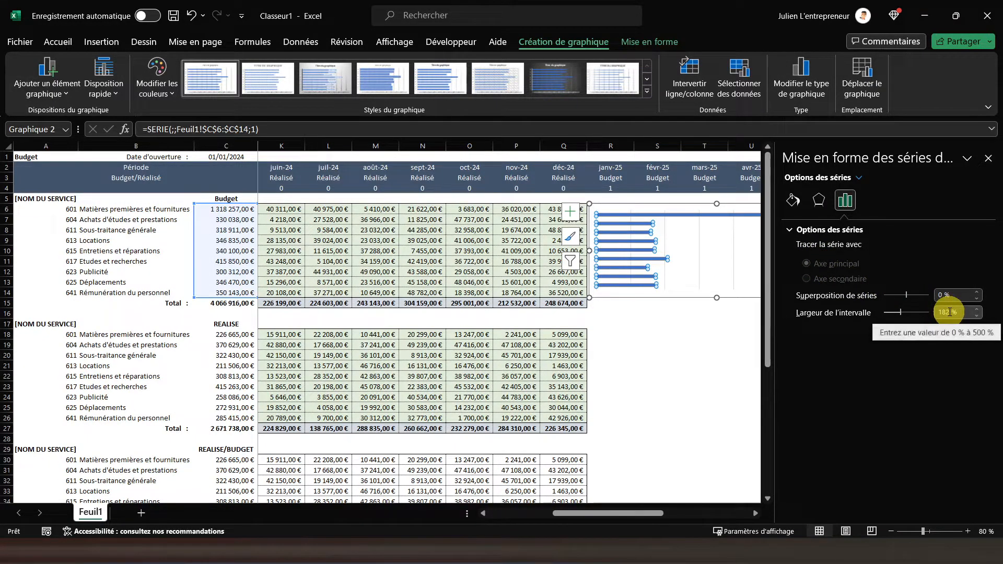
left_click_drag(947, 313, 920, 318)
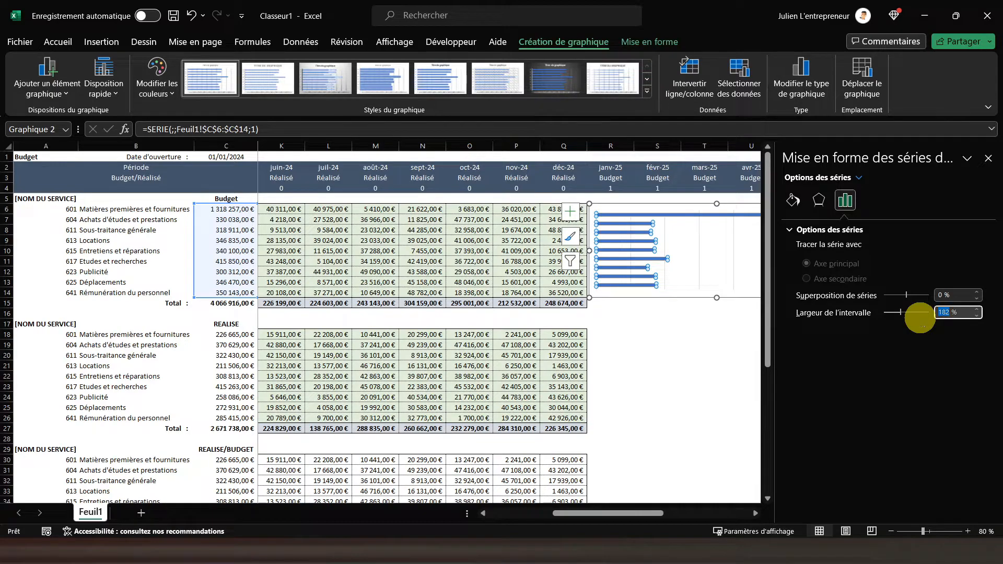
key("BackSpace")
type("0")
key("Return")
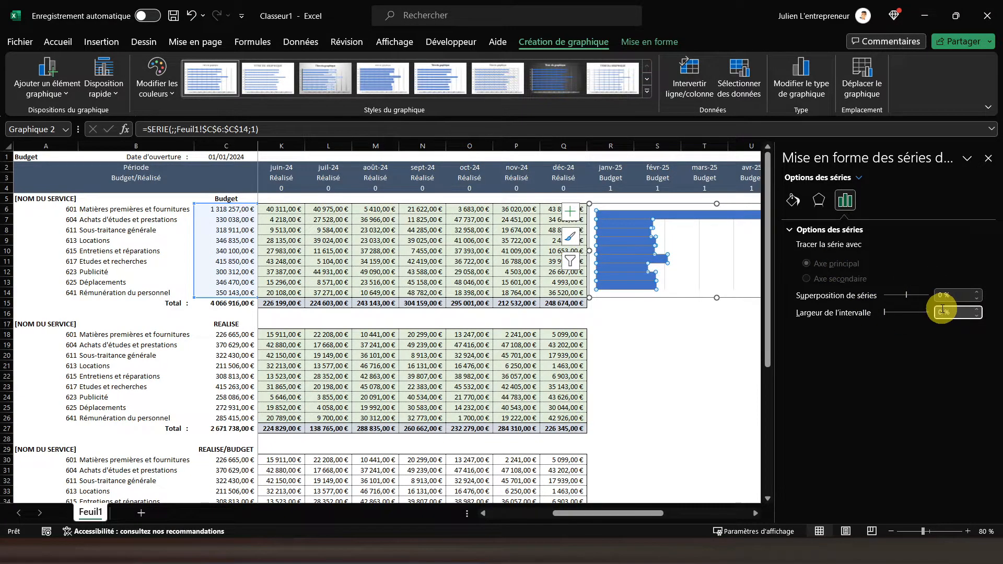
key("BackSpace")
type("15")
key("Return")
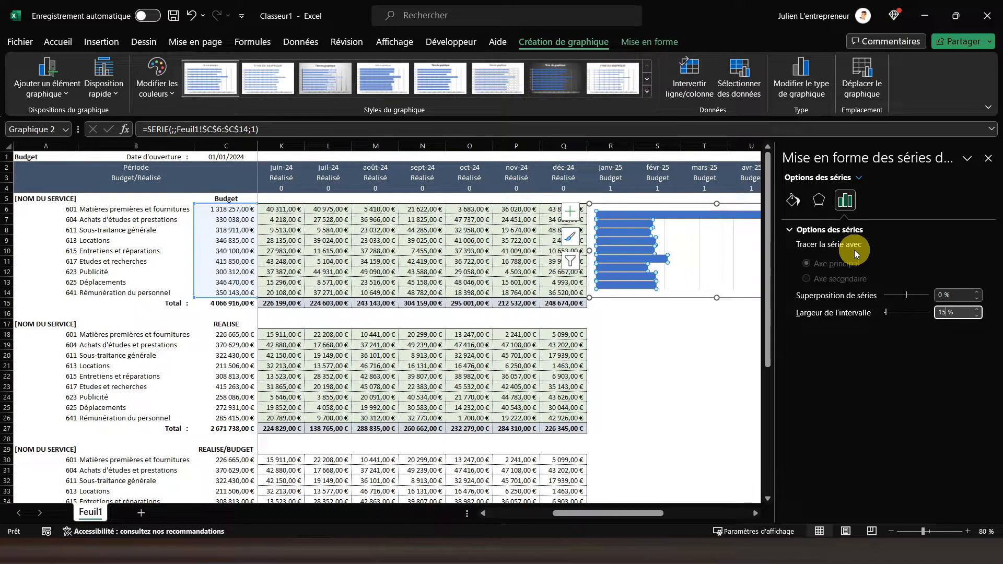
left_click(987, 159)
Step: Stretch the plot area to the chart's upper and lower edges so the bars line up with rows 6 to 14
left_click(757, 291)
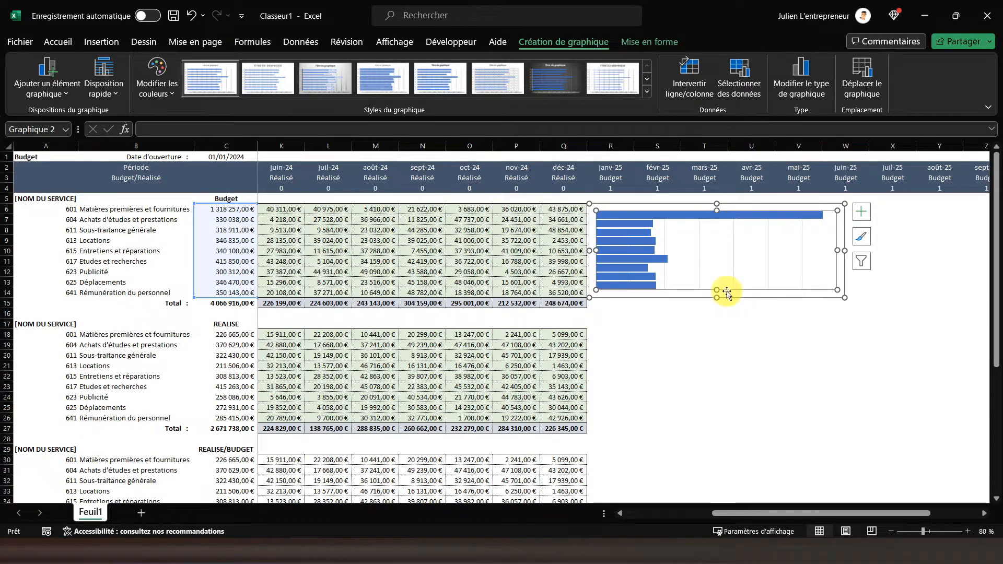
left_click_drag(715, 291, 715, 298)
left_click_drag(717, 209, 718, 204)
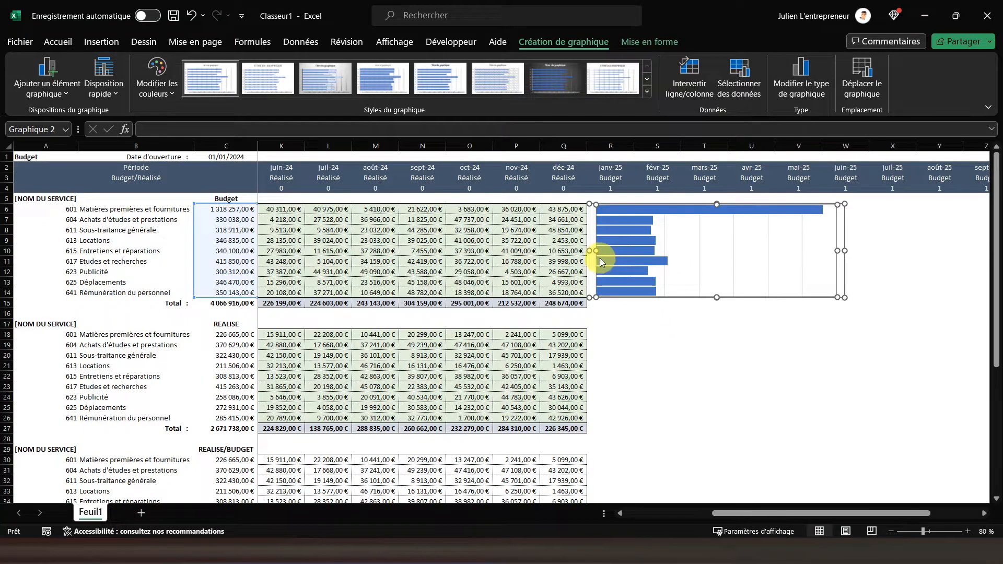
Step: Widen the bar chart's plot area to the chart's outer edge and set its fill to Aucun remplissage
left_click_drag(838, 251, 841, 250)
right_click(818, 246)
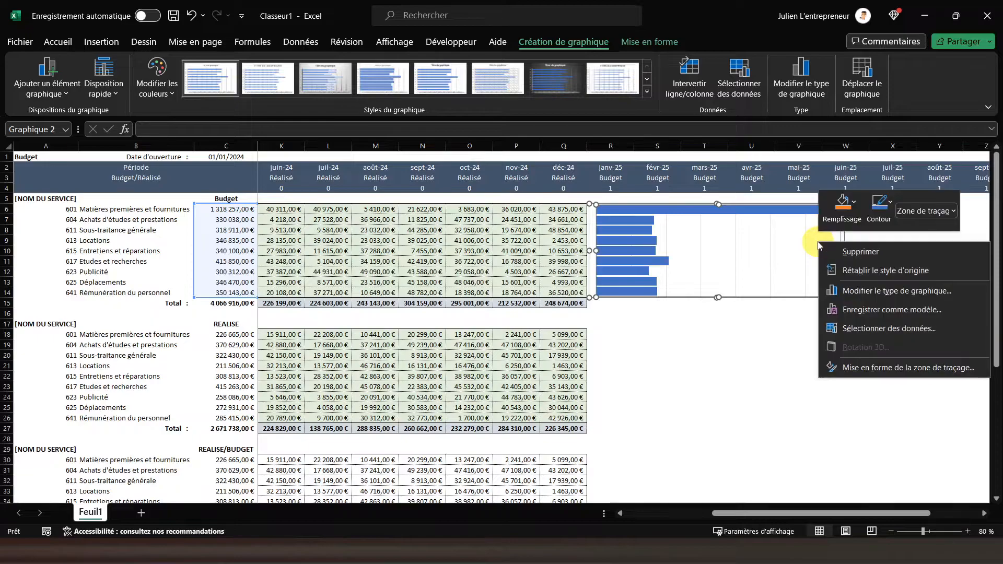
left_click(837, 220)
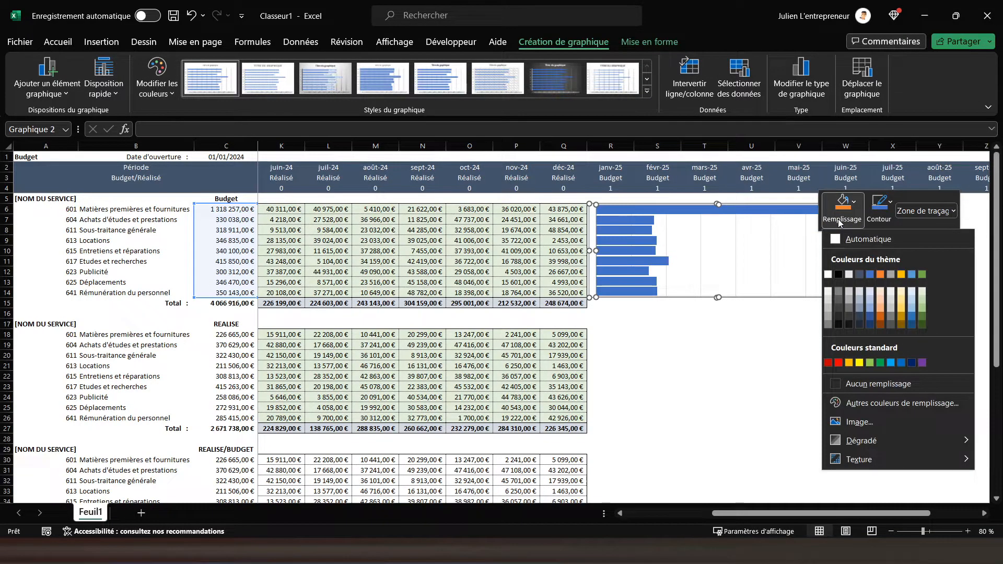
left_click(857, 382)
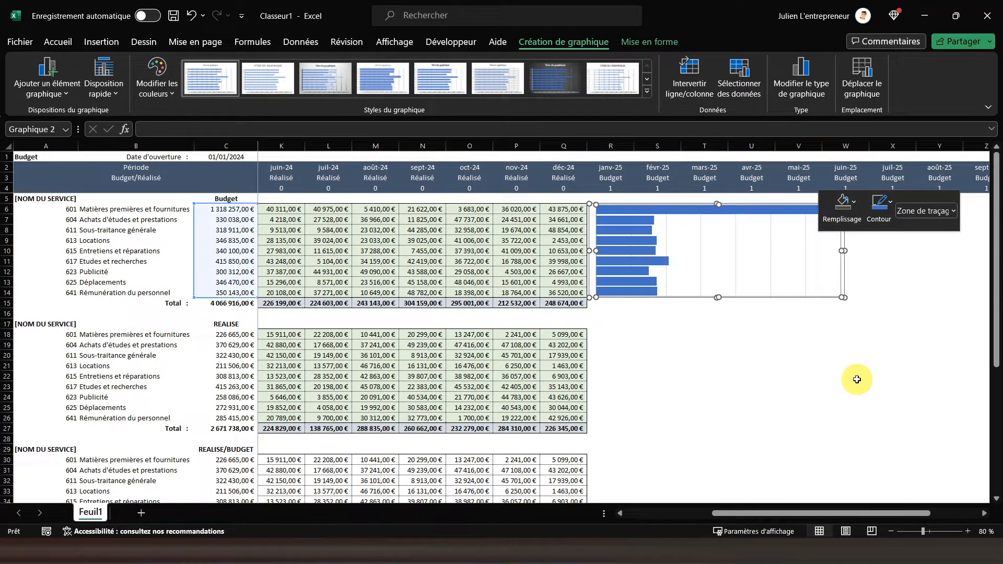
Step: Apply Aucun remplissage to the fill of the whole chart area (Zone de graphique)
left_click(846, 278)
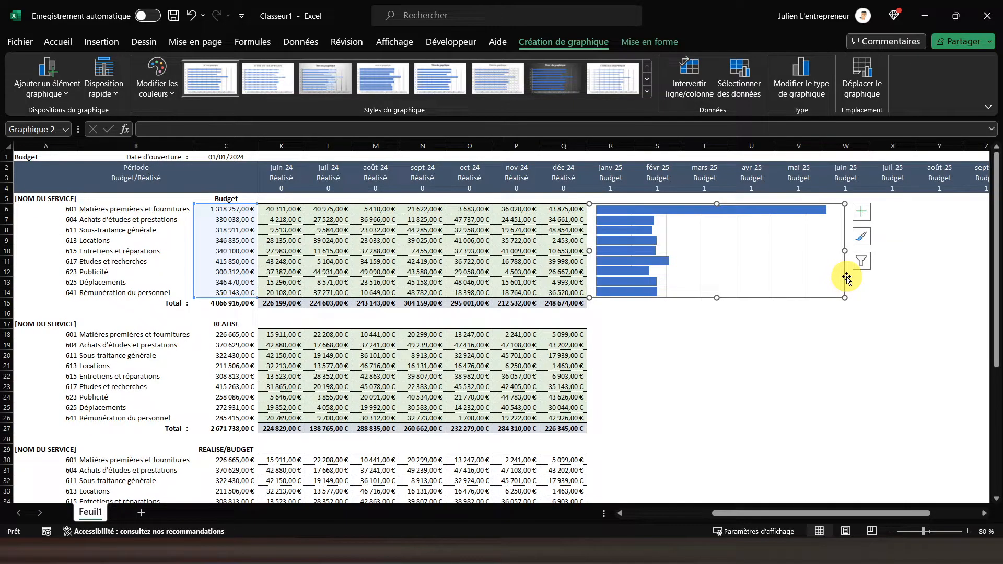
right_click(846, 278)
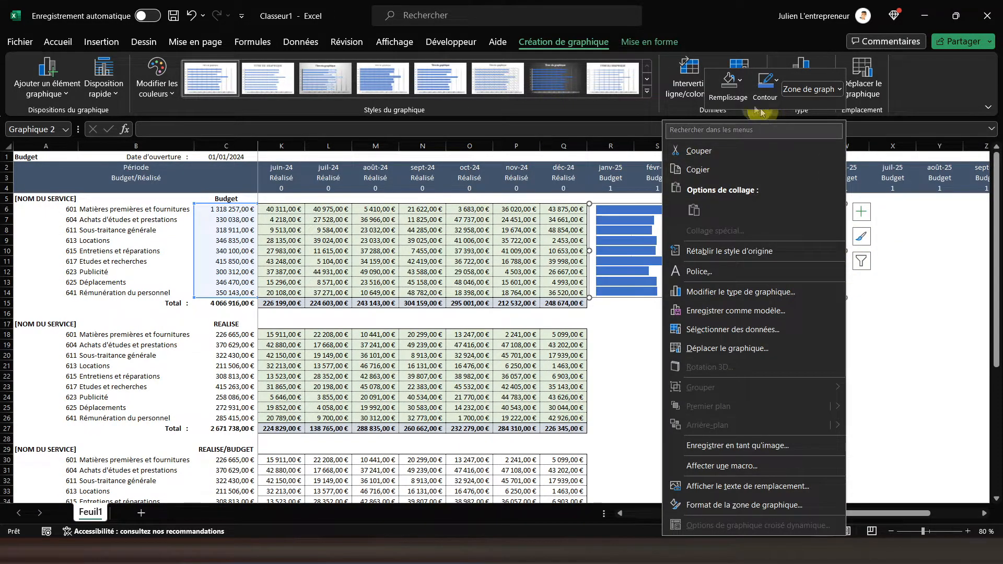
left_click(736, 99)
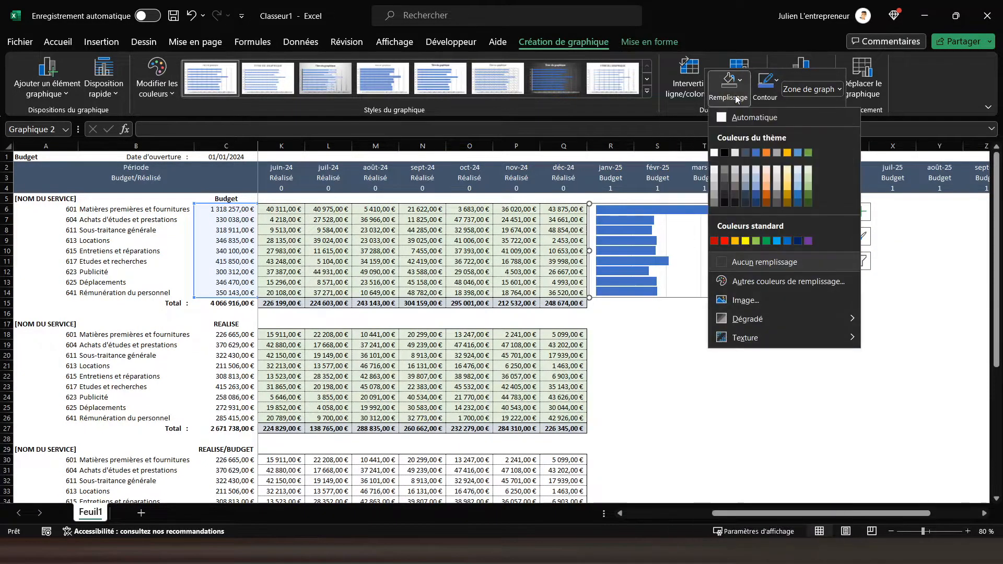
left_click(750, 262)
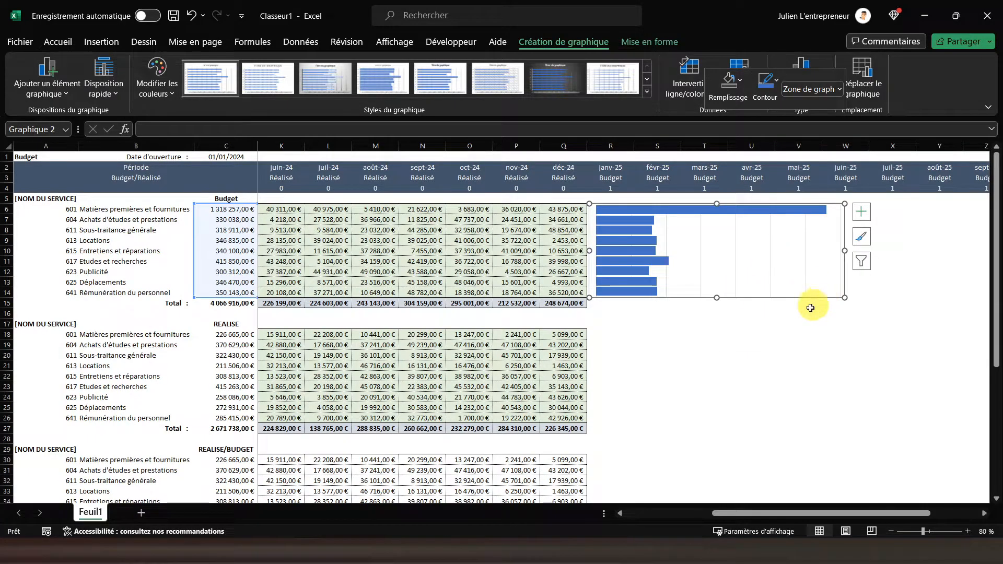
left_click(803, 325)
Step: Remove the chart area's border by setting its outline to Sans contour
left_click(846, 278)
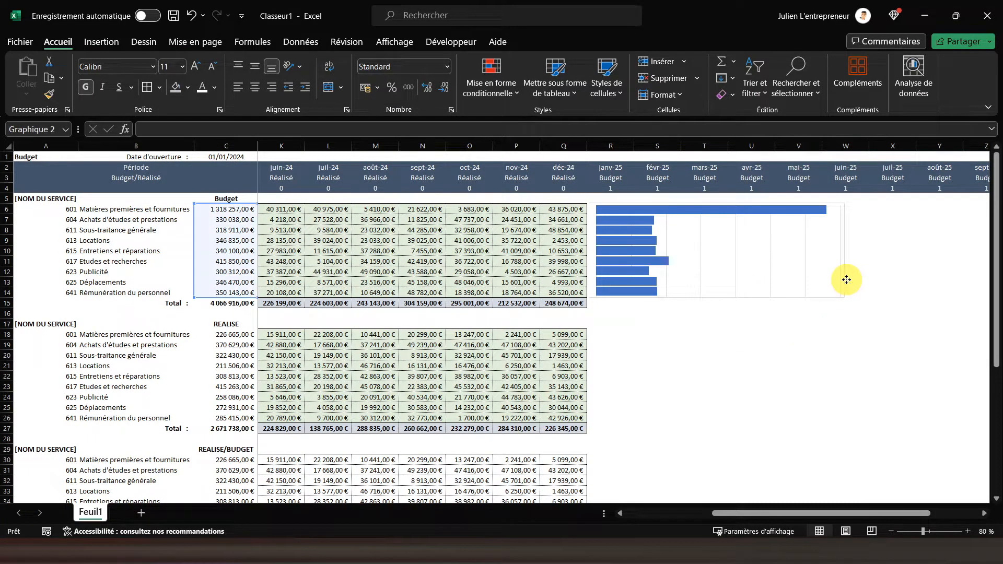
right_click(847, 282)
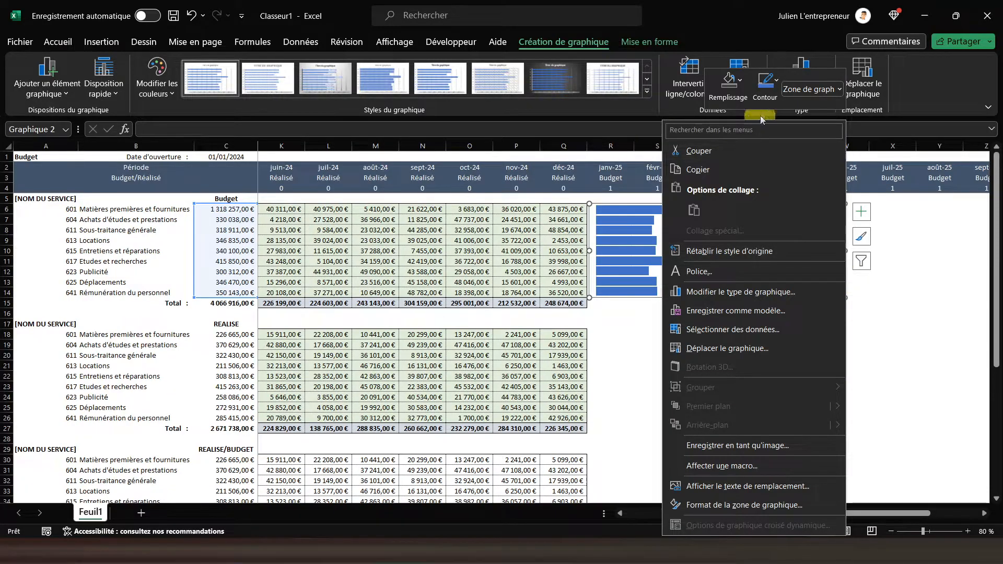
left_click(764, 85)
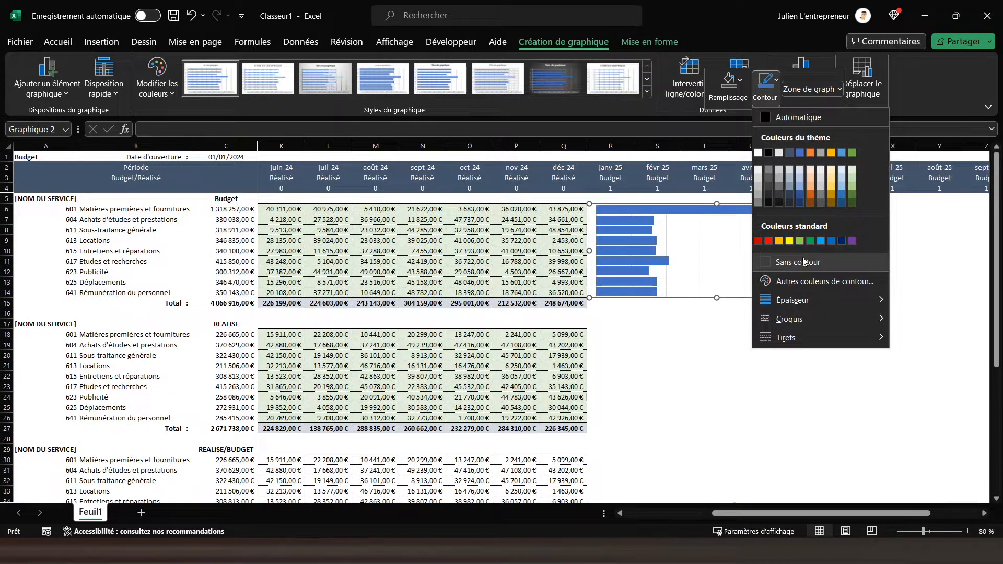
left_click(802, 256)
left_click(725, 343)
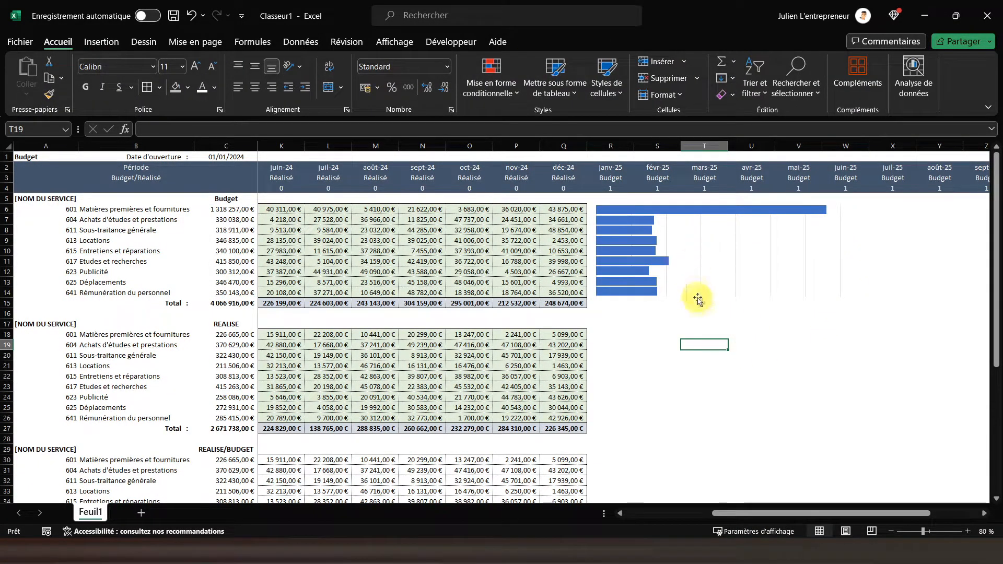
Step: Delete the chart's vertical gridlines (Quadrillage principal - Axe Horizontal (Valeur))
left_click(718, 260)
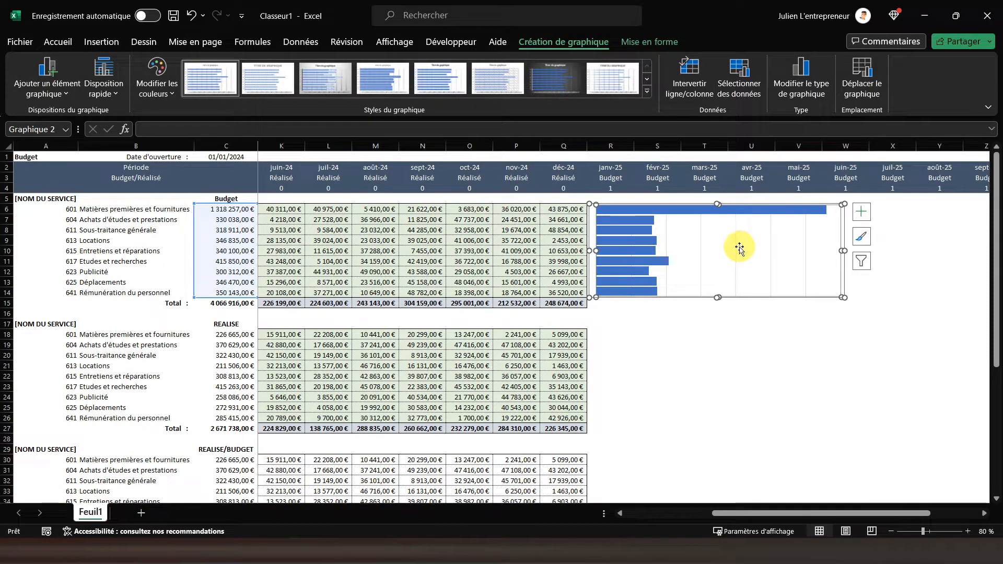
right_click(739, 248)
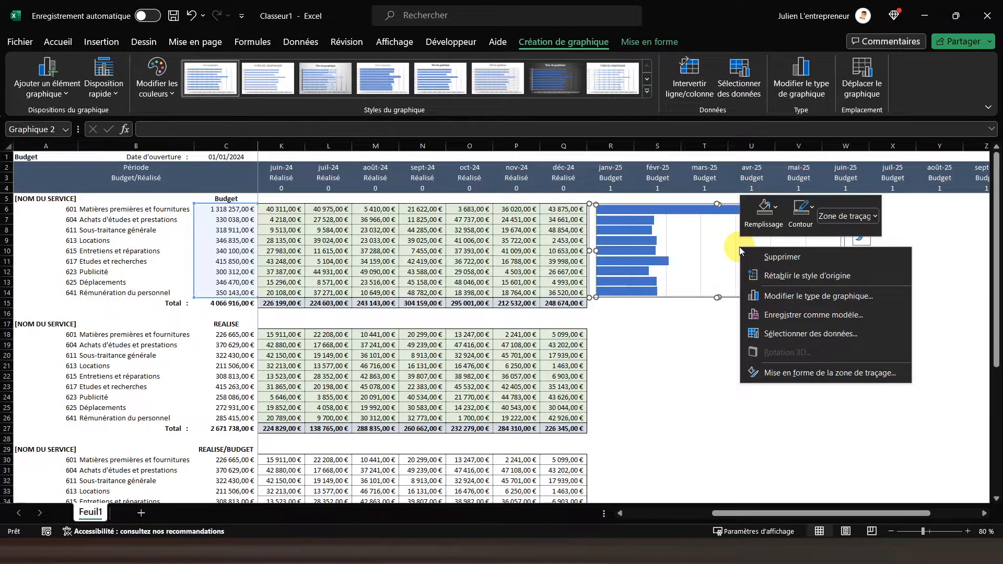
left_click(765, 220)
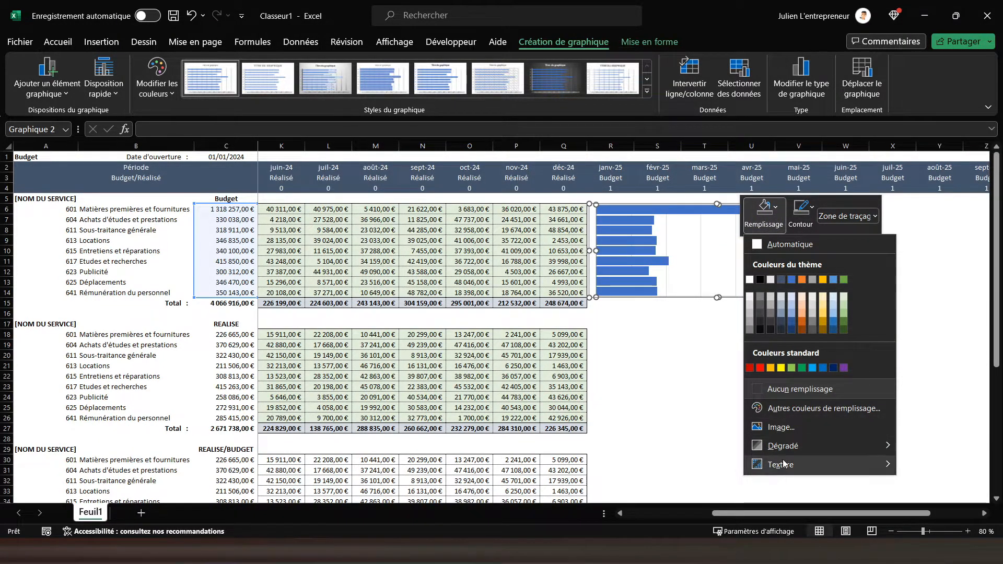
mouse_move(783, 464)
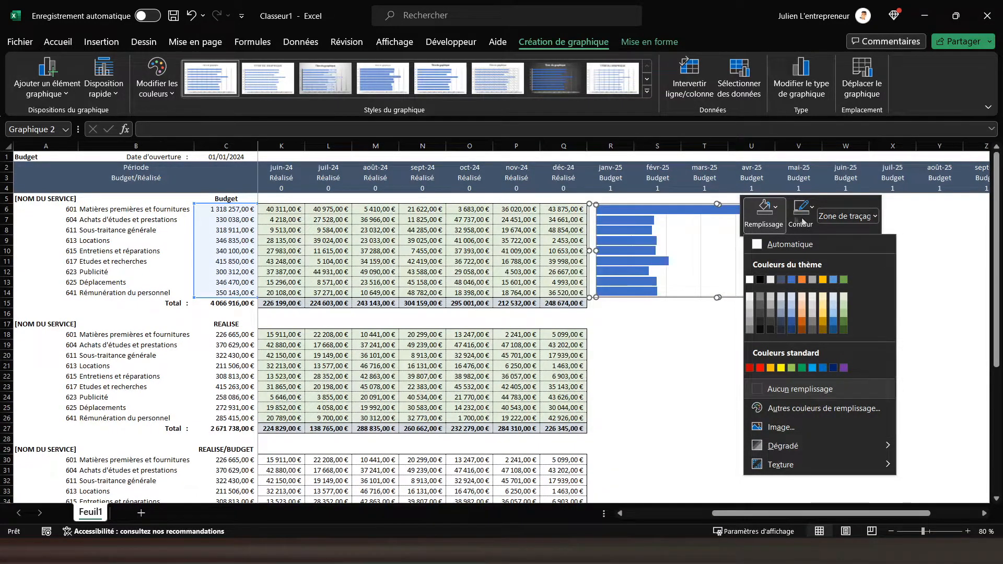
left_click(844, 218)
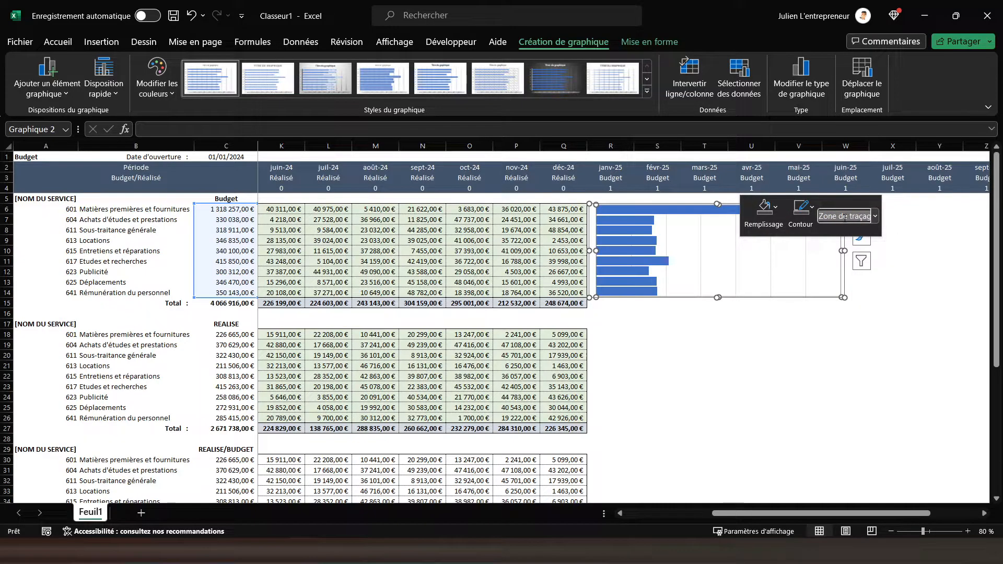
left_click(876, 216)
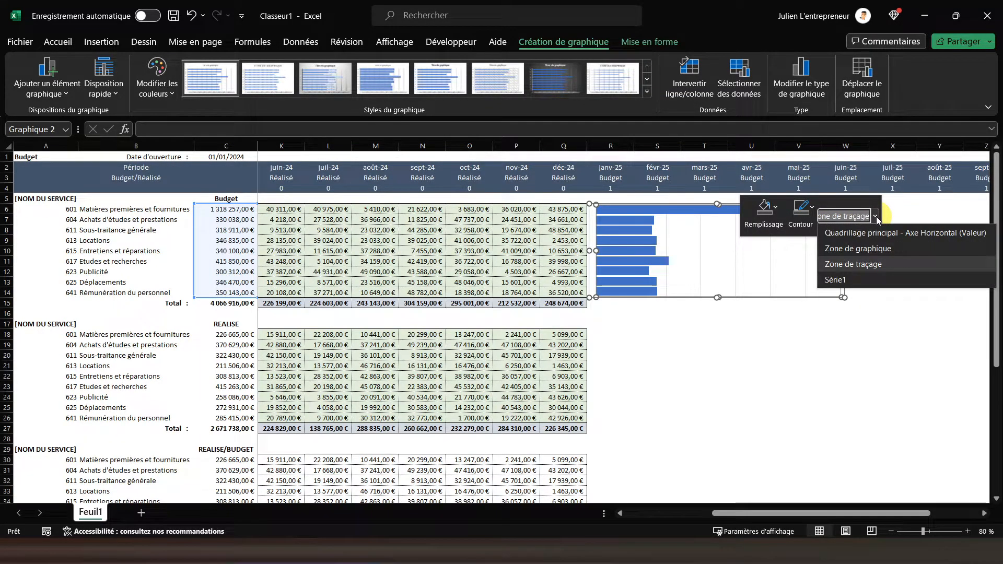
left_click(873, 233)
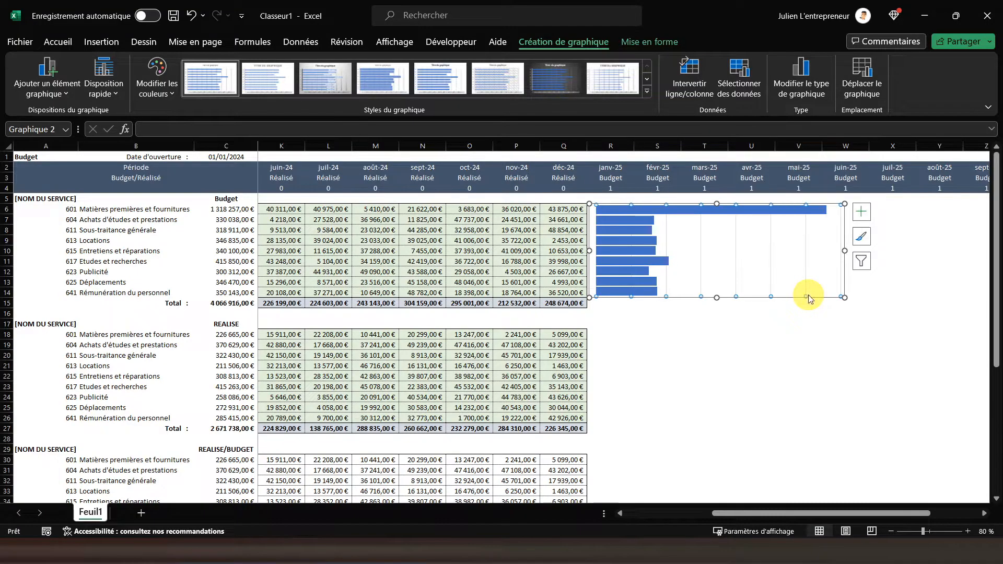
key("Delete")
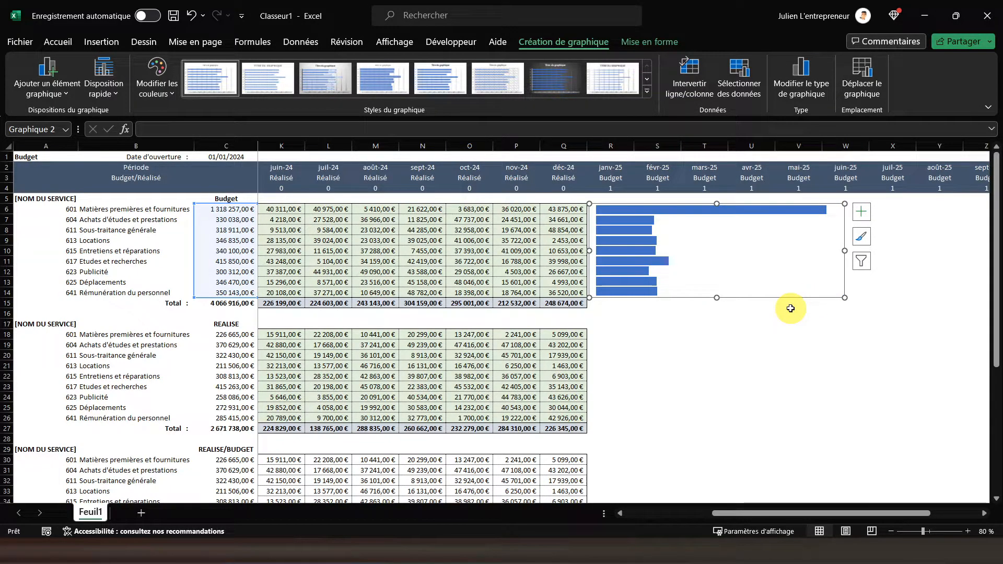
left_click(767, 317)
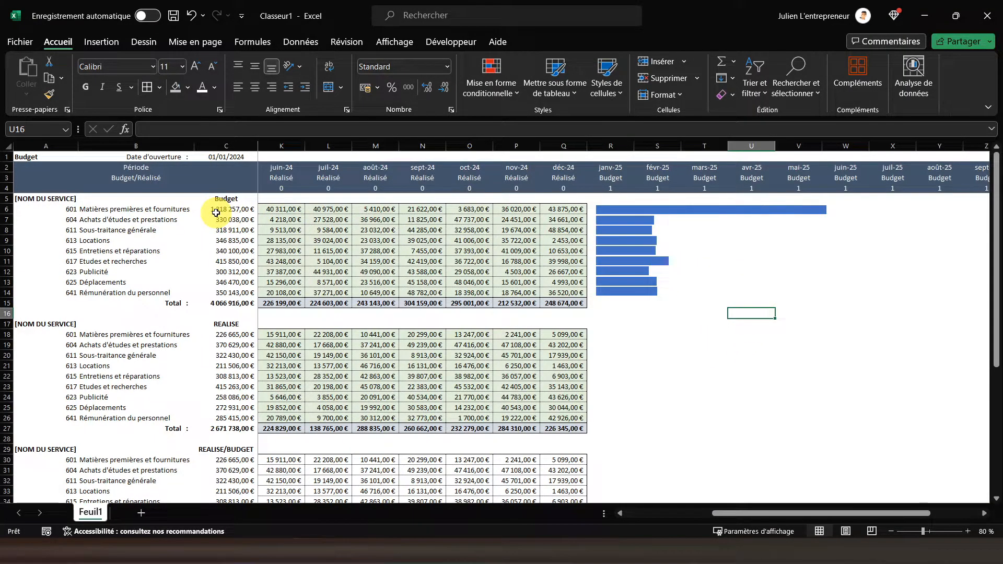
Step: Copy the Budget bar chart and place the copy beside the REALISE table, aligned with rows 18 to 26 from column R
left_click(703, 279)
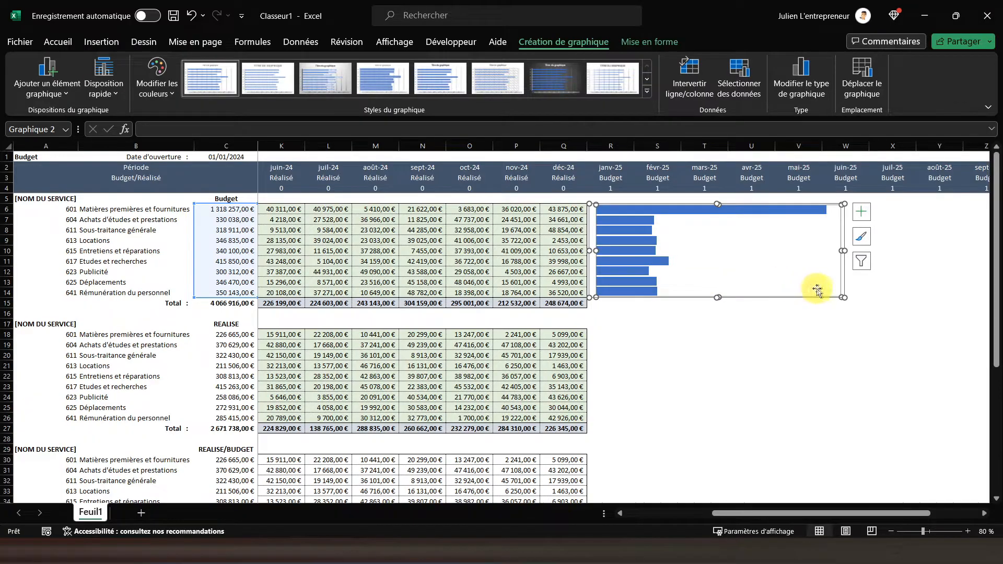
left_click_drag(843, 283, 844, 283)
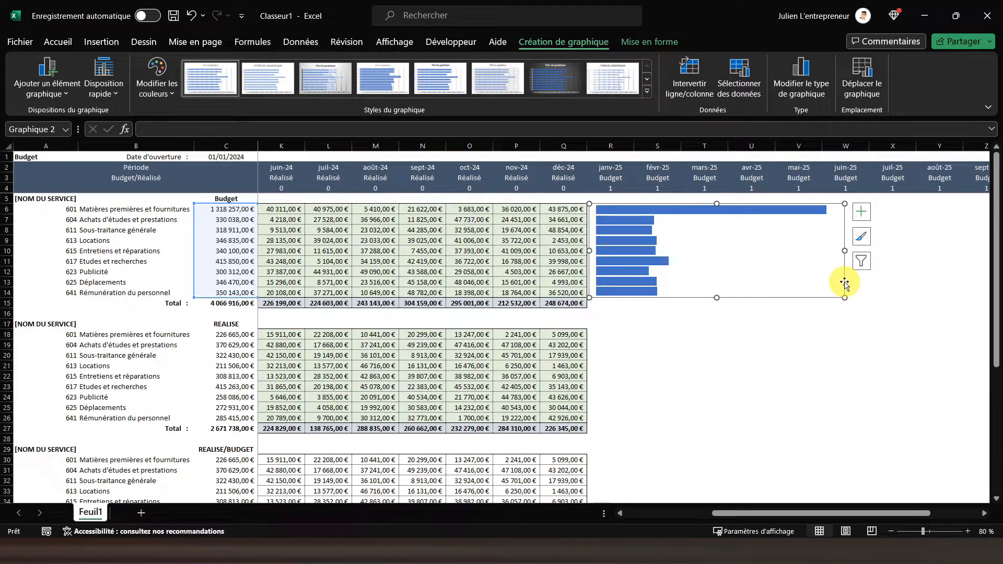
left_click(639, 363)
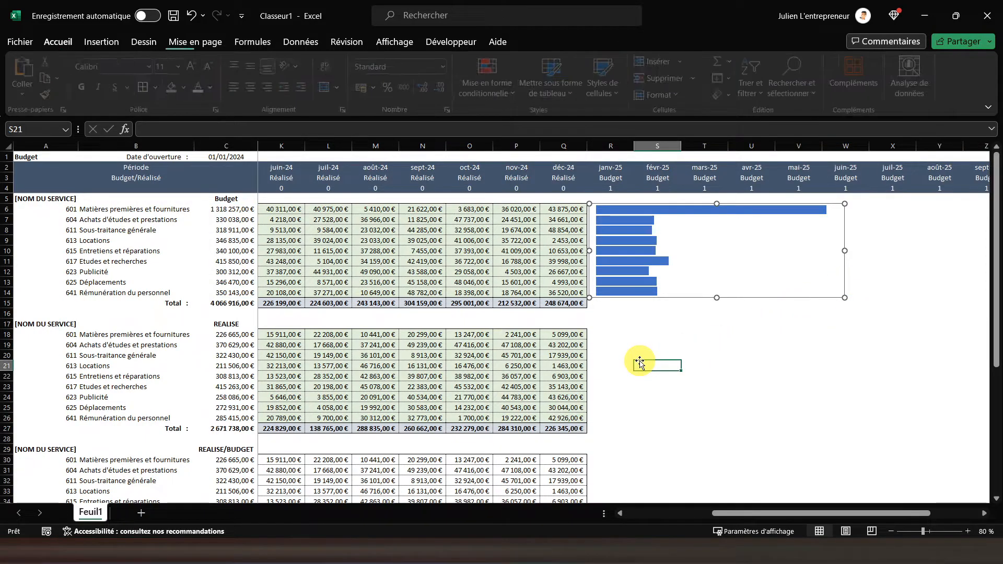
key("ctrl+v")
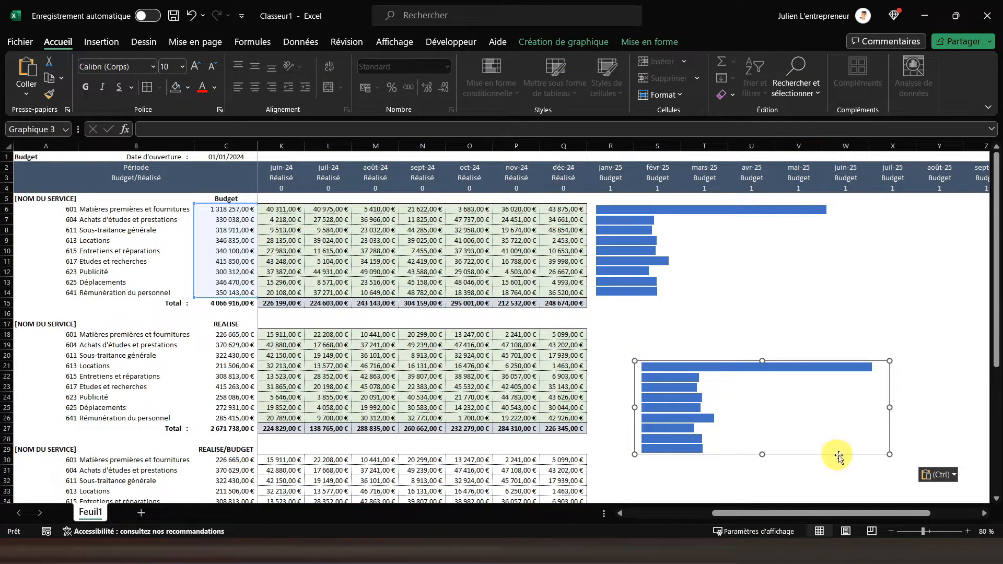
left_click_drag(869, 455, 822, 425)
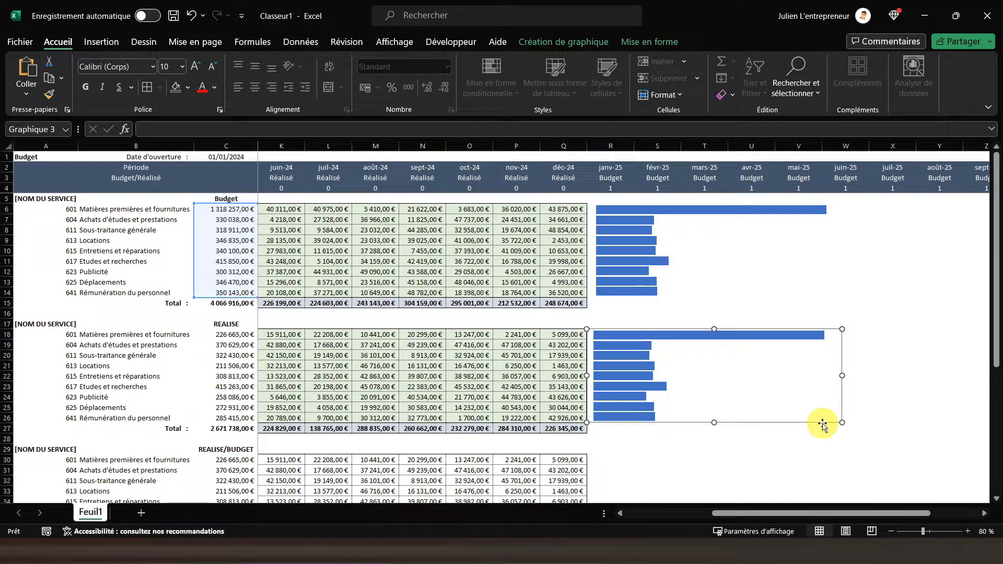
Step: Change the copied chart's series values to =Feuil1!$C$18:$C$26 so it plots the REALISE totals
left_click(592, 46)
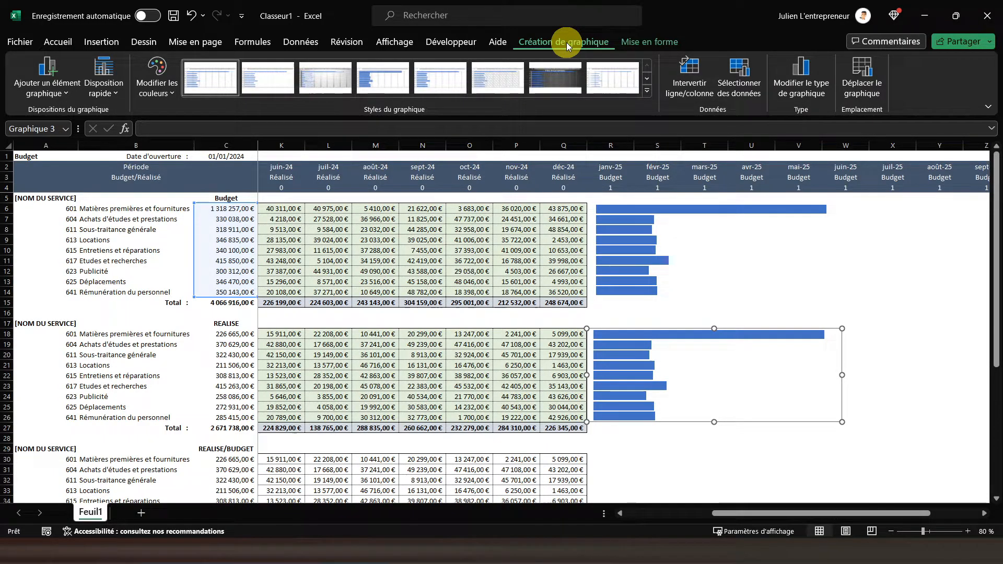
left_click(737, 78)
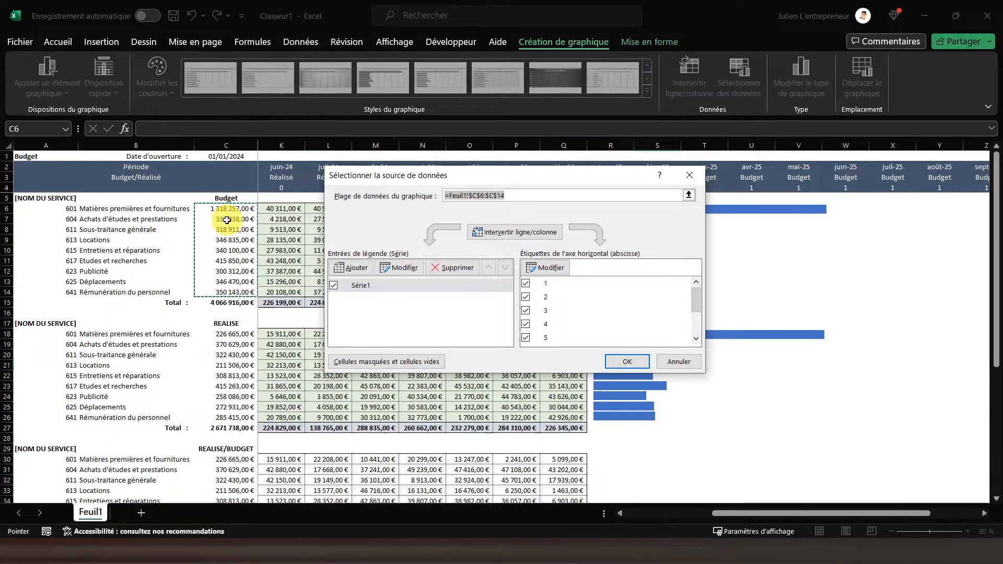
left_click(398, 268)
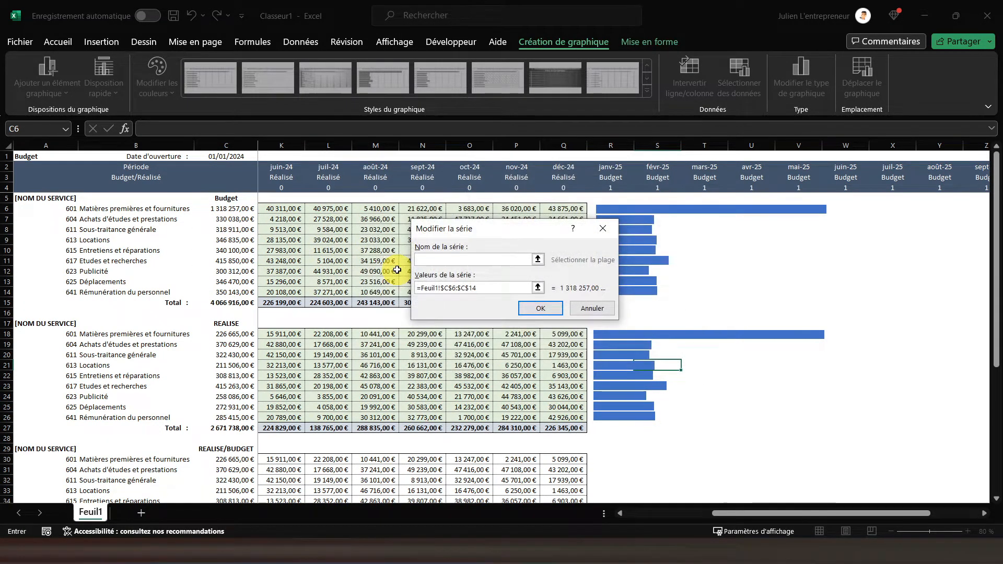
left_click(492, 289)
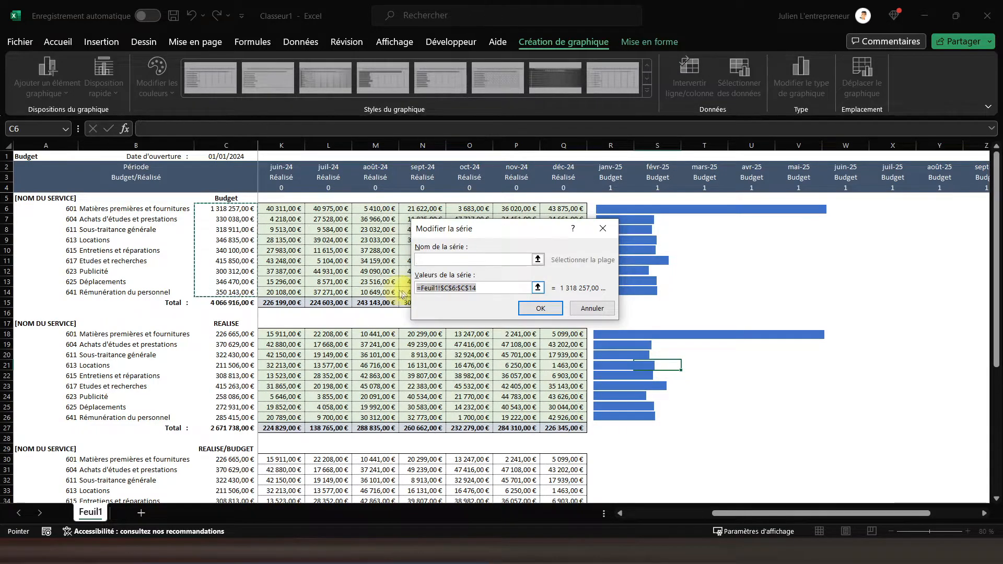
key("BackSpace")
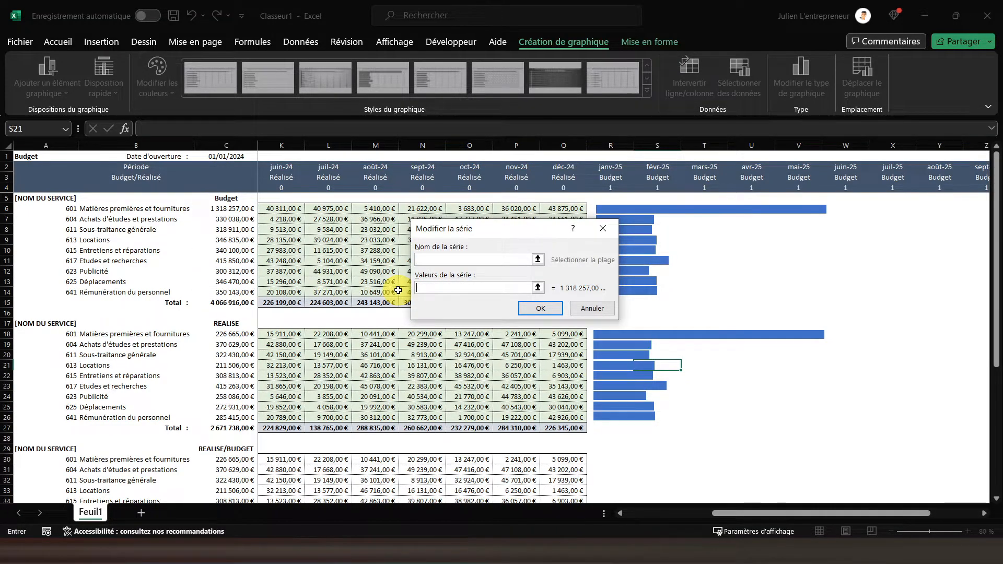
left_click_drag(225, 334, 226, 417)
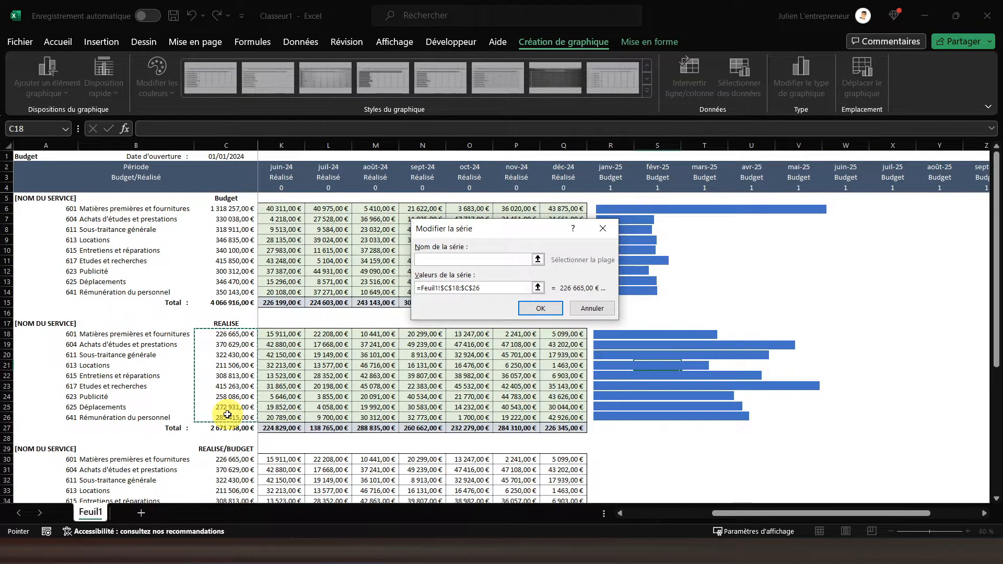
left_click(543, 308)
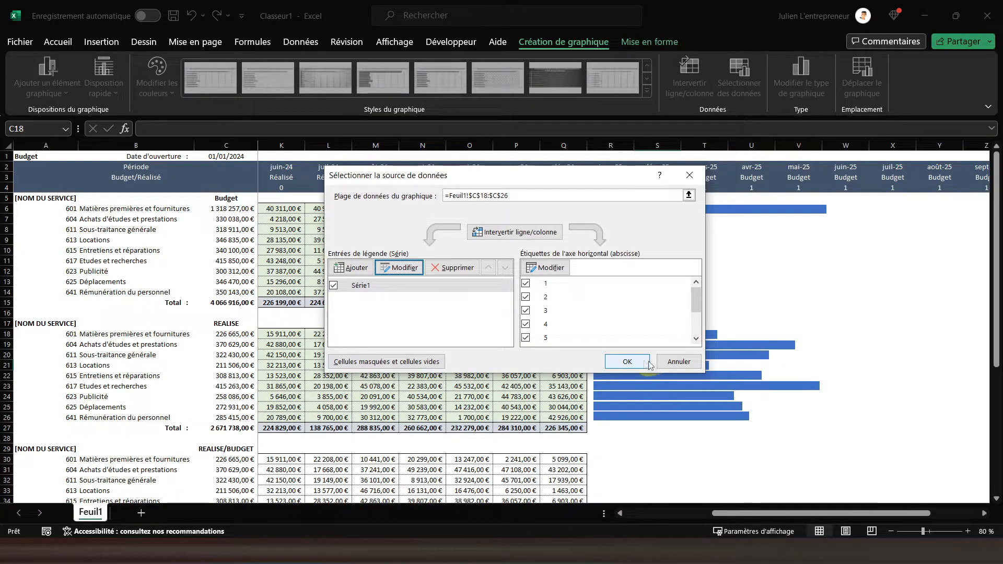
left_click(639, 363)
left_click(516, 344)
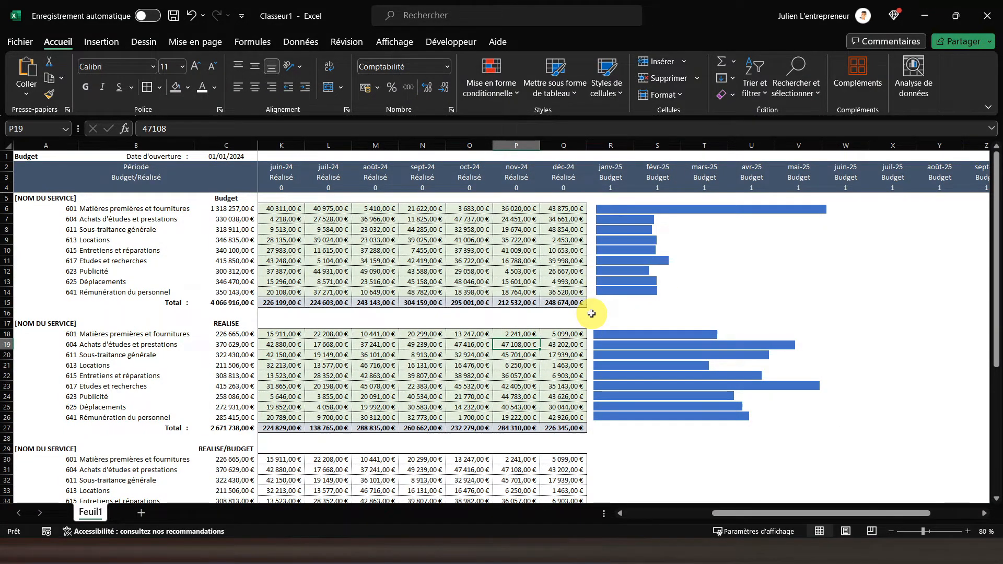
Step: Copy the REALISE bar chart and place the copy beside the REALISE/BUDGET table, aligned with rows 30 to 38 from column R
scroll(592, 311, "down", 1)
scroll(591, 313, "down", 3)
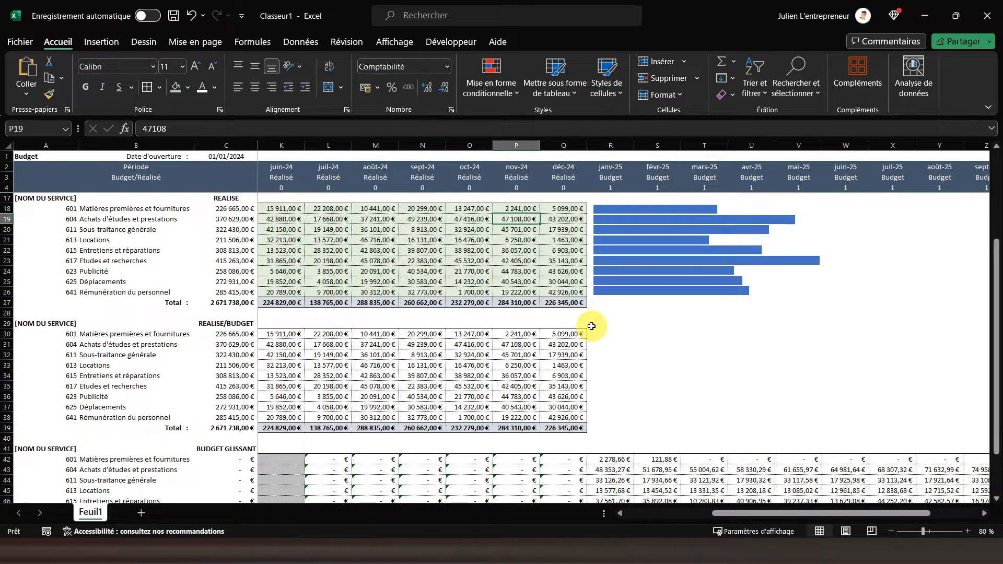
left_click(804, 298)
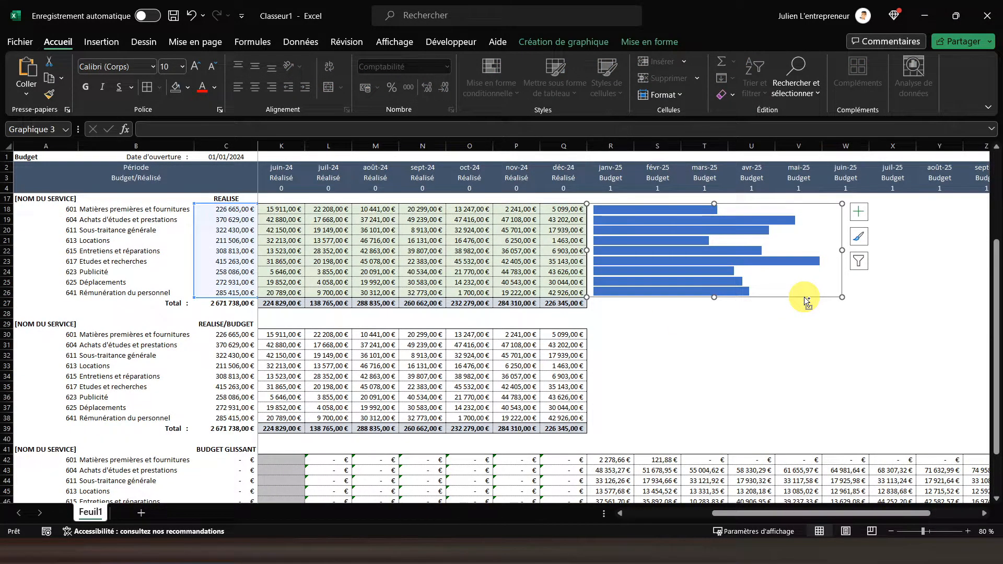
left_click(690, 355)
key("ctrl+v")
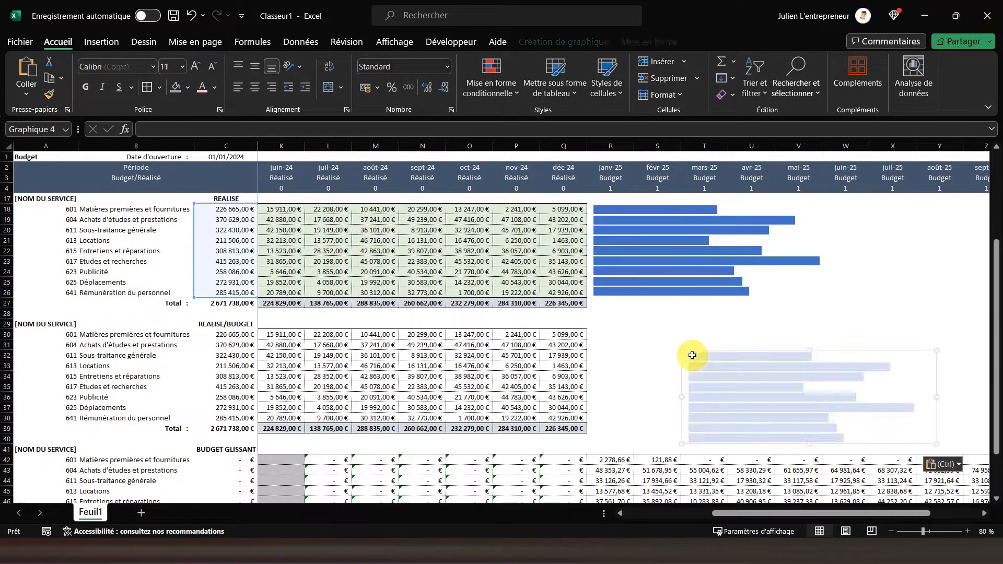
mouse_move(693, 360)
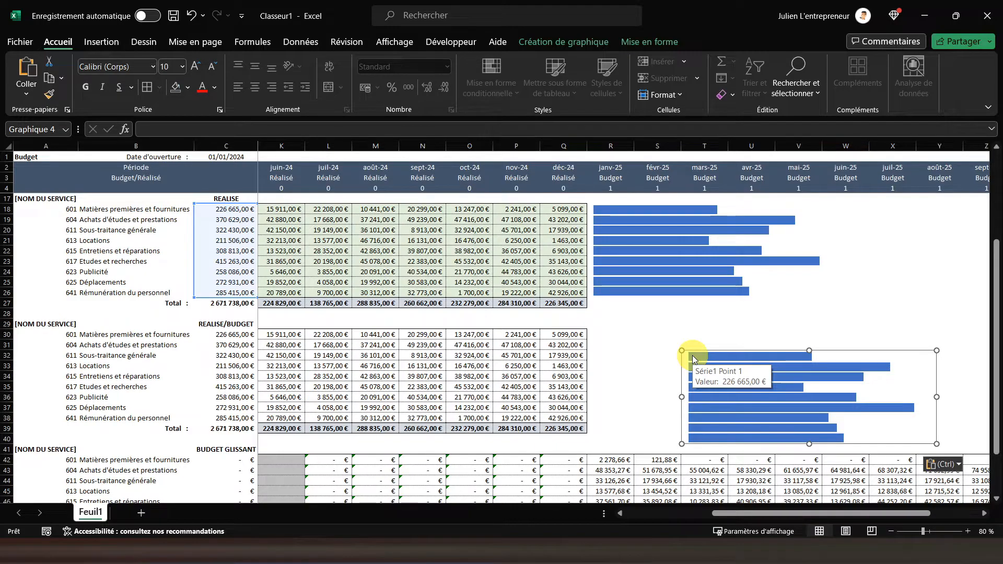
left_click_drag(918, 350, 822, 329)
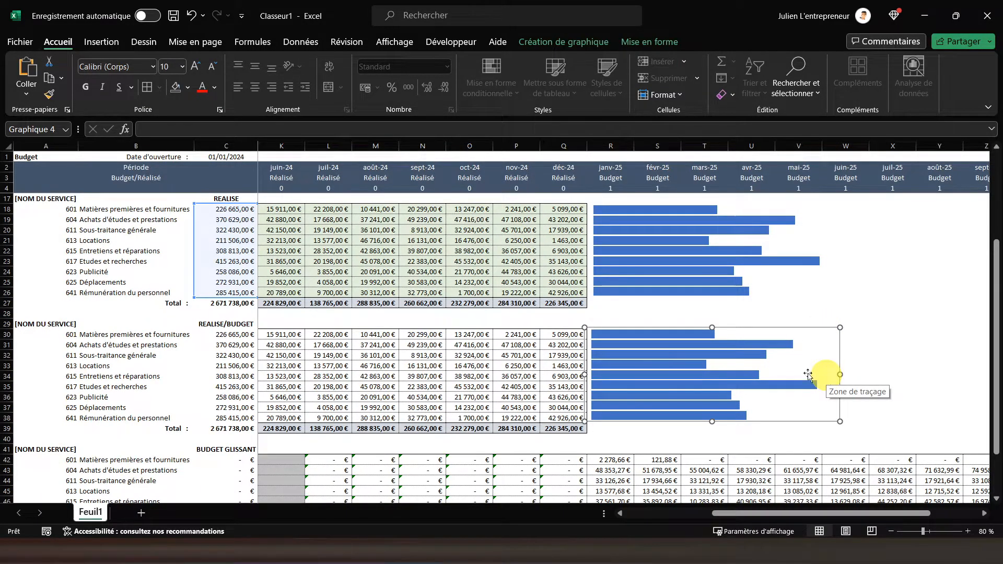
Step: Open the data source of the REALISE/BUDGET chart copy and its series Série1 for editing
left_click(777, 418)
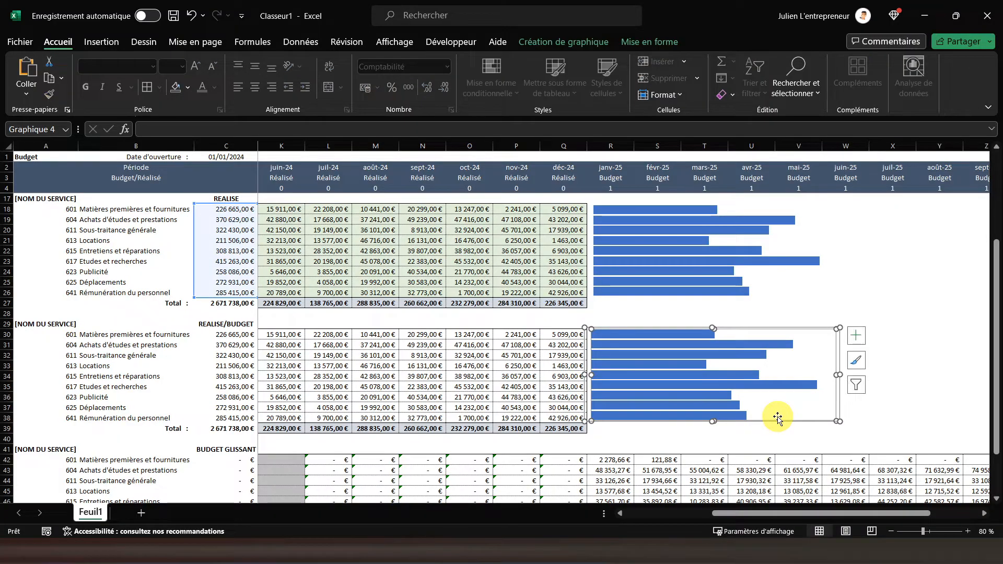
left_click(839, 412)
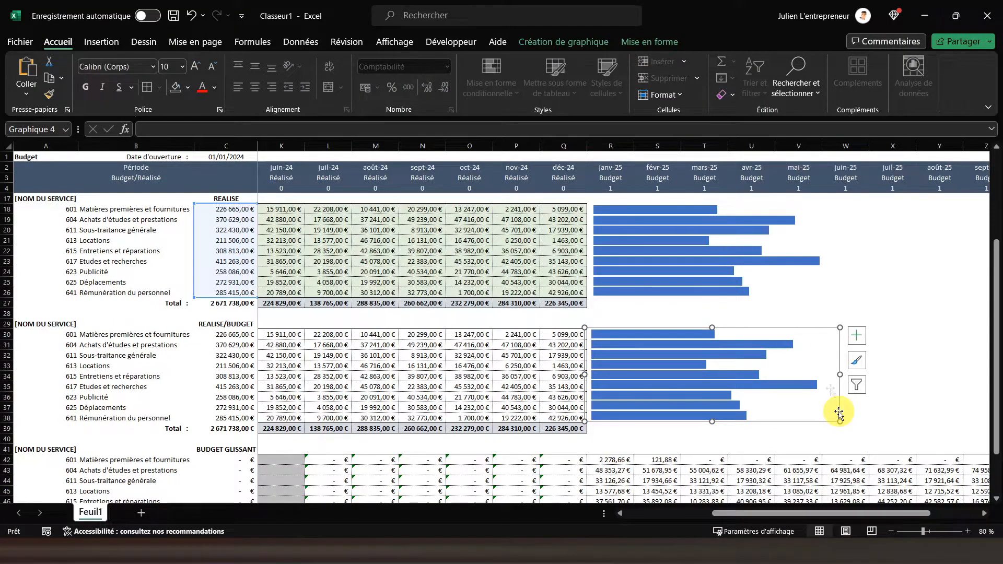
left_click(603, 48)
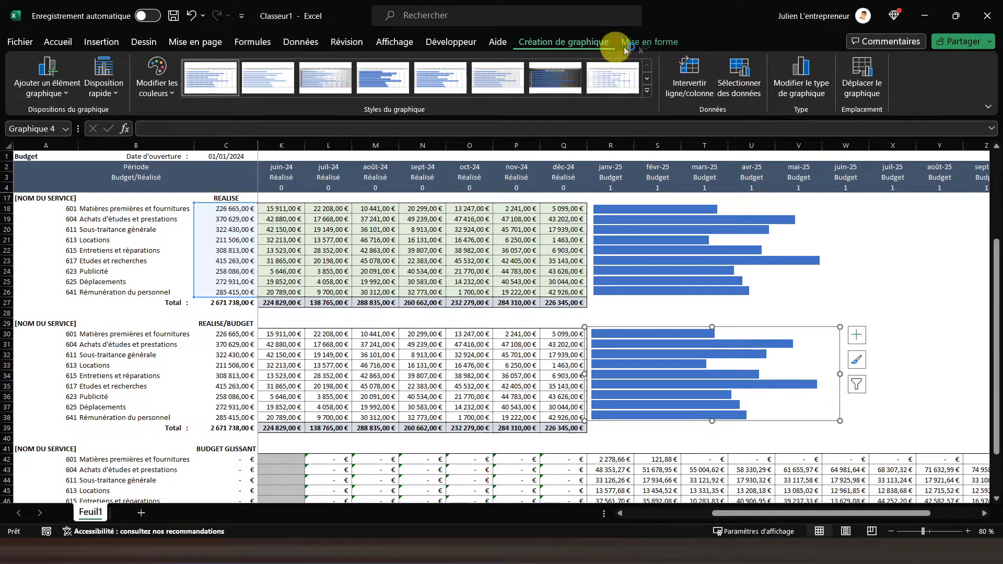
left_click(735, 83)
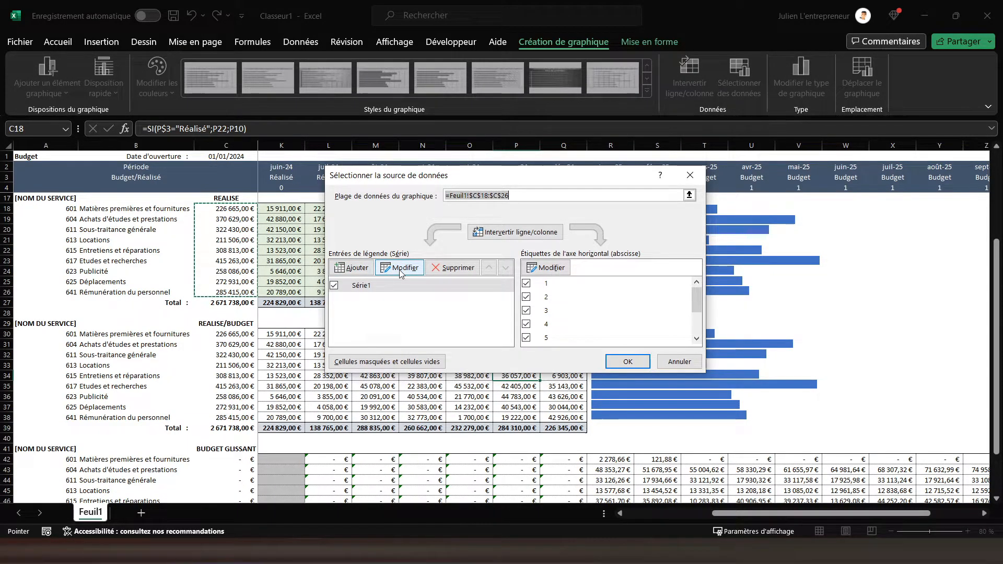
left_click(400, 269)
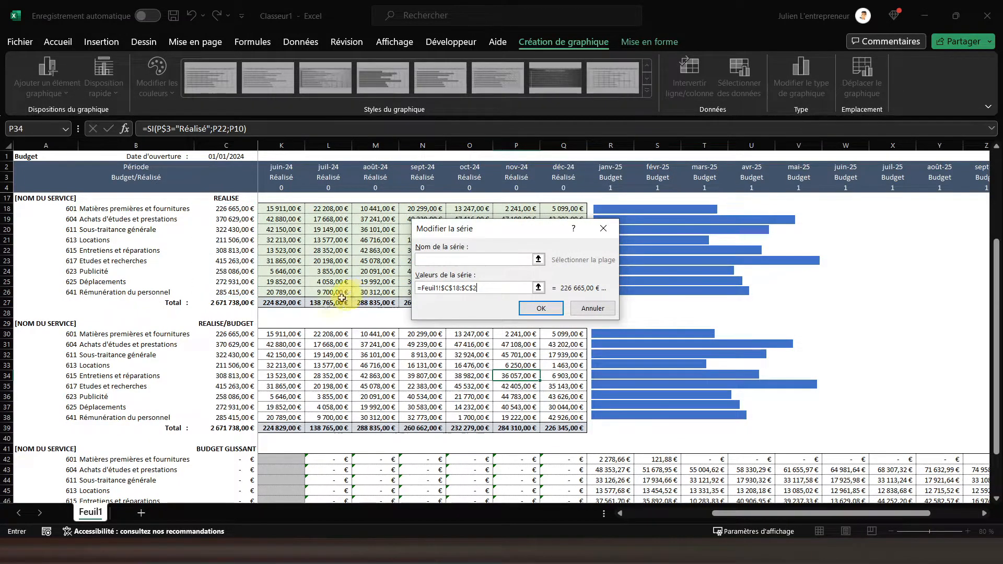
type("+")
left_click_drag(225, 334, 220, 415)
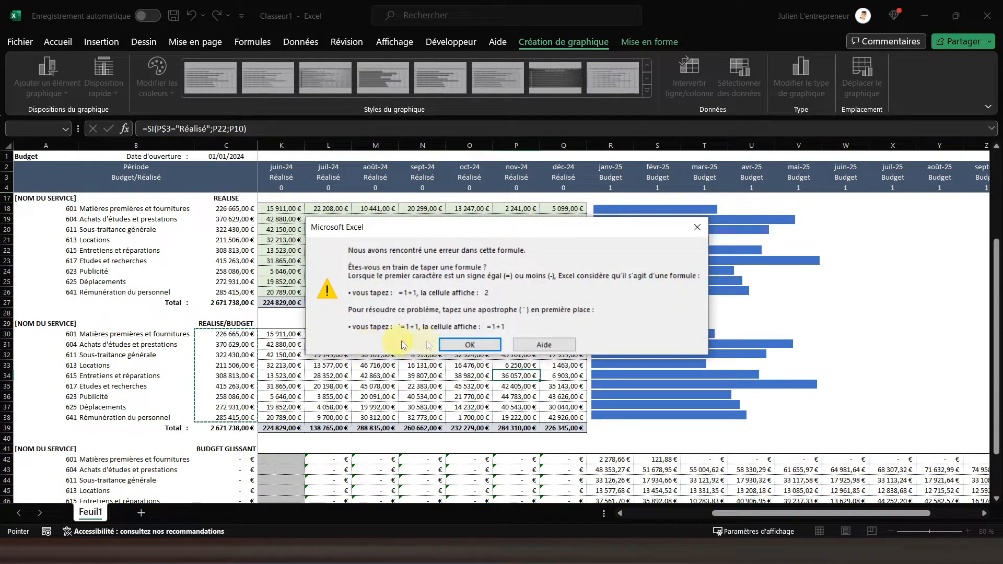
left_click(467, 344)
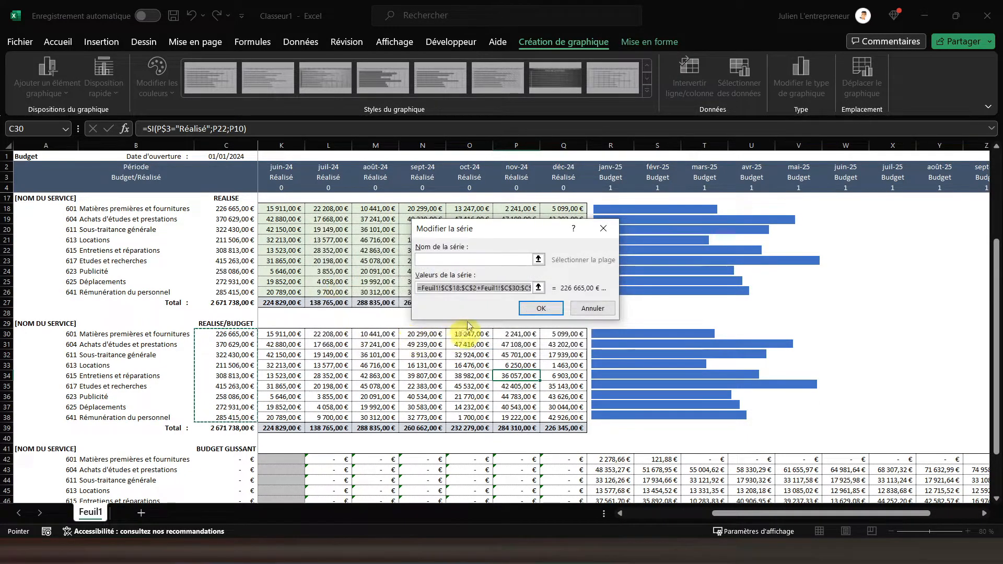
Step: Replace the series values with =Feuil1!$C$30:$C$38 so the copied chart plots the REALISE/BUDGET totals
left_click(422, 287)
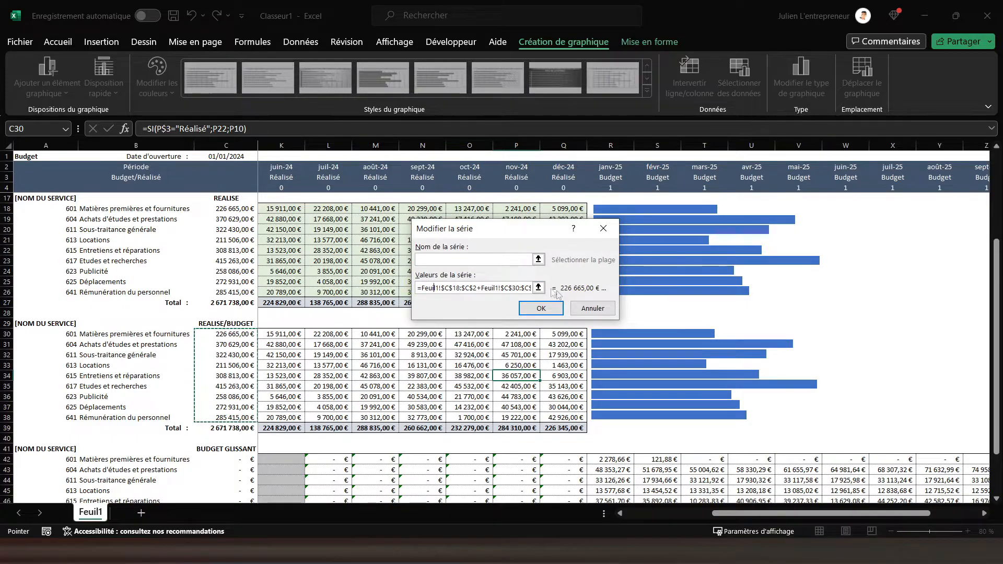
left_click_drag(524, 288, 362, 286)
key("BackSpace")
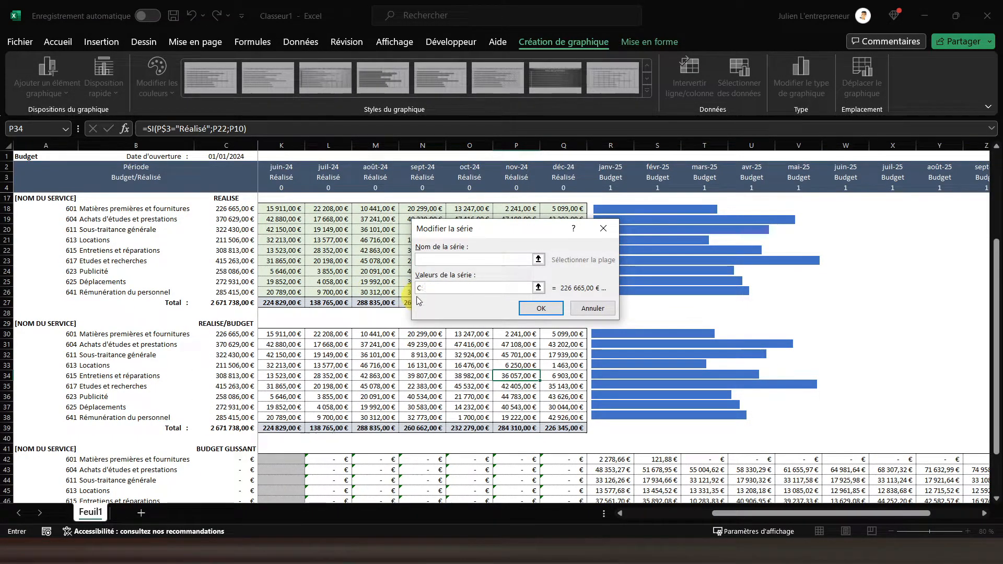
left_click(232, 336)
left_click_drag(231, 335, 228, 415)
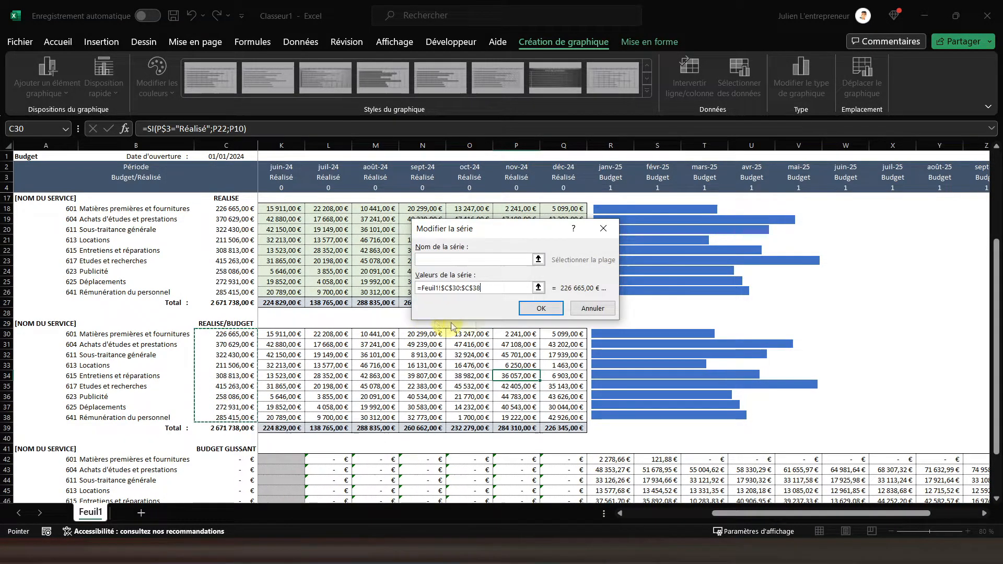
left_click(537, 310)
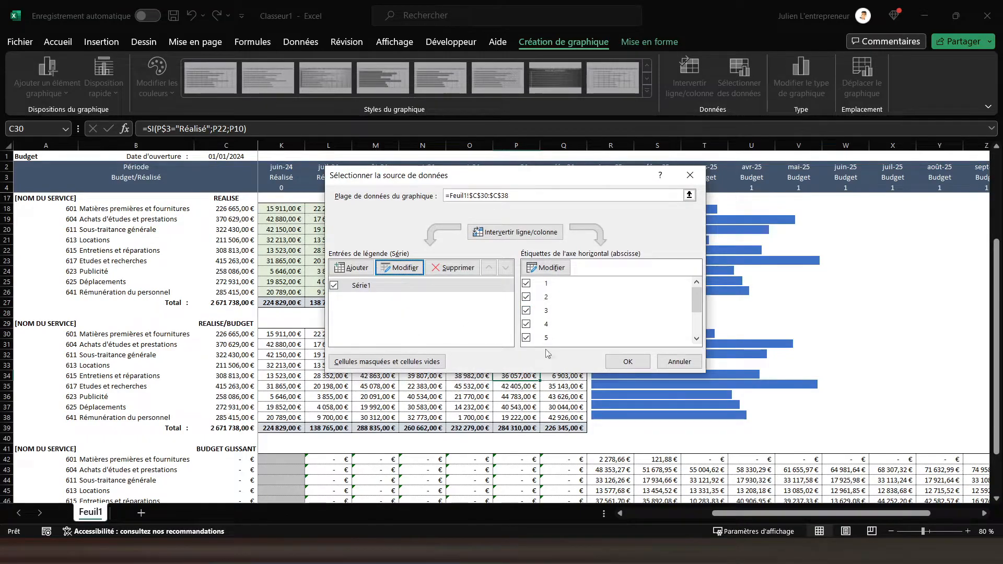
left_click(627, 362)
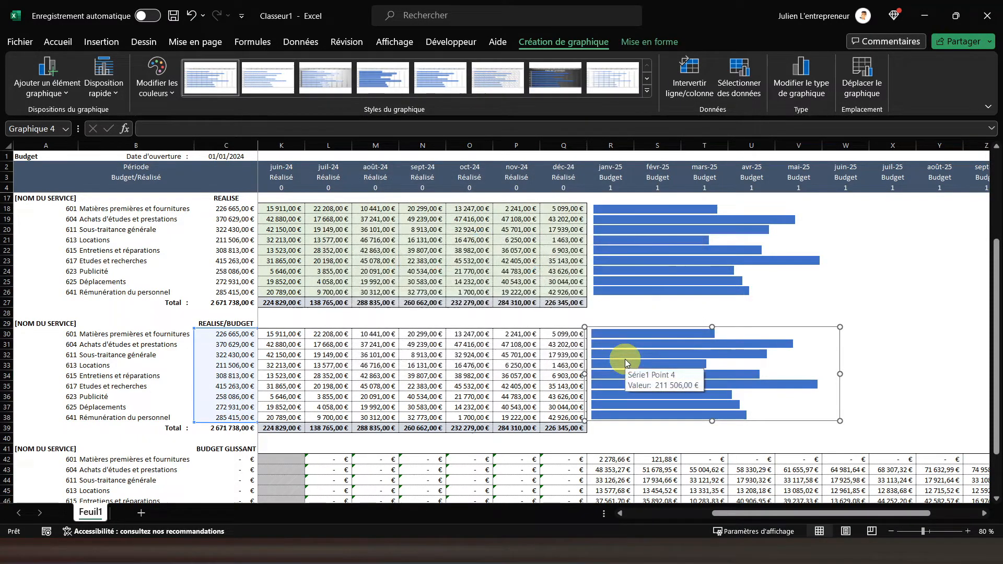
Step: Enter 1000000 as the juil-24 amount of account 601 in the REALISE/BUDGET table (L30) to test the new chart
left_click(330, 335)
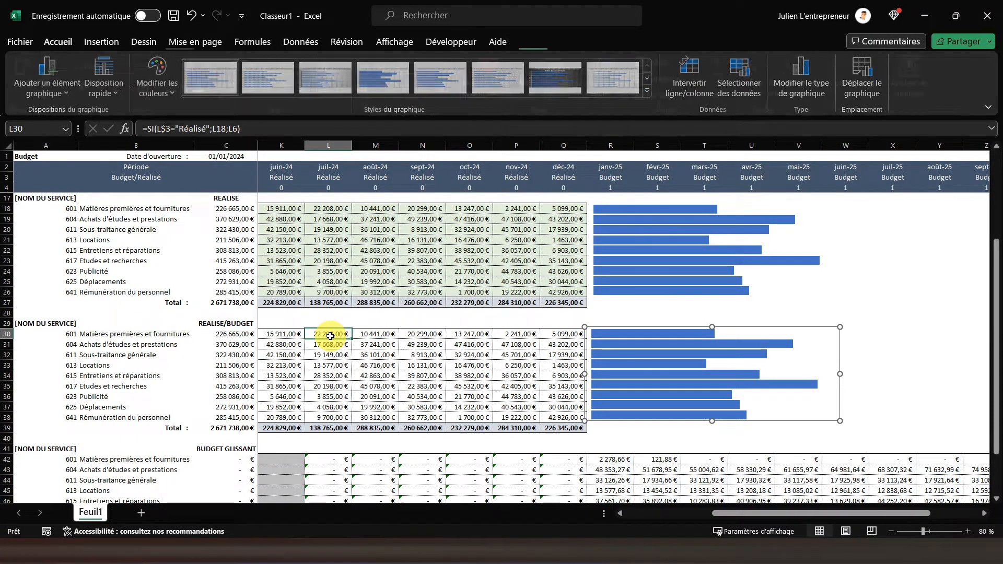
type("1 000 0")
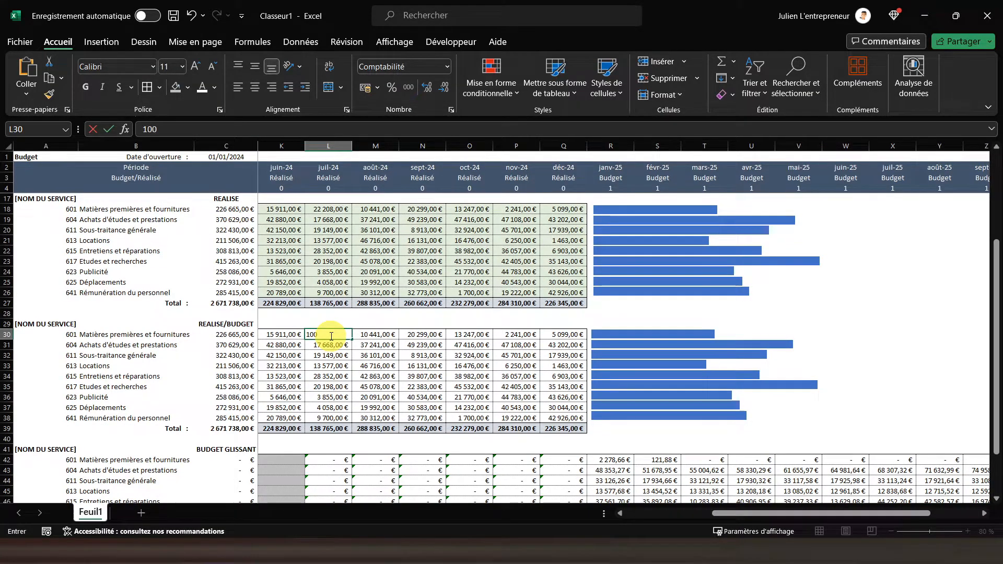
type("00")
key("Return")
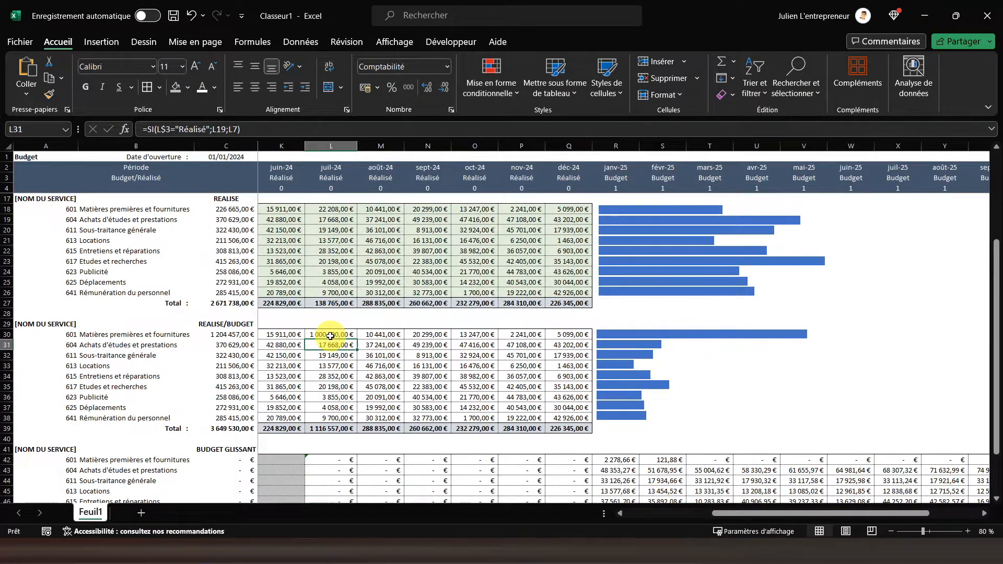
mouse_move(654, 349)
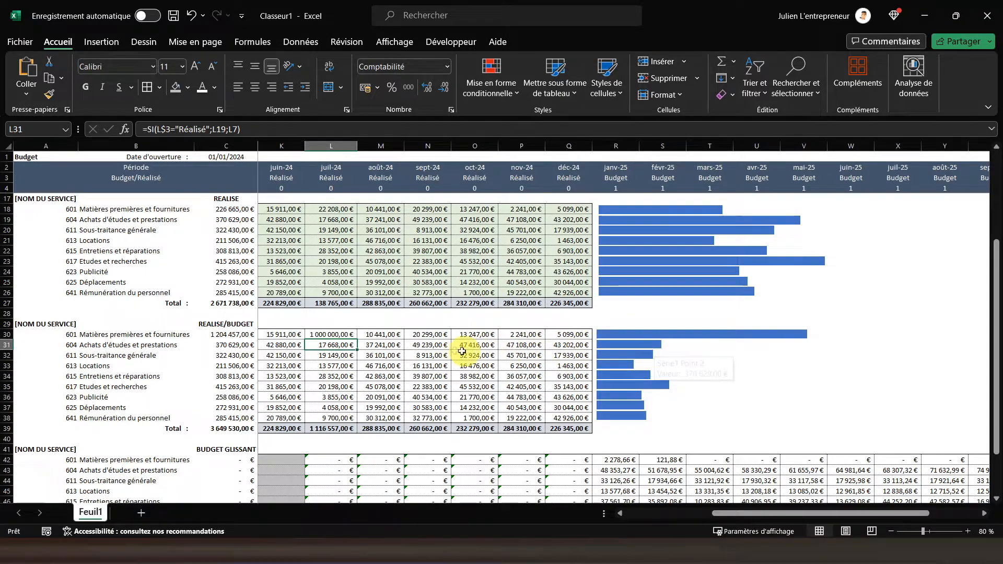
Step: Return to cell A1 and review the tables from Budget to BUDGET GLISSANT with their sparklines and bar charts
scroll(449, 340, "up", 4)
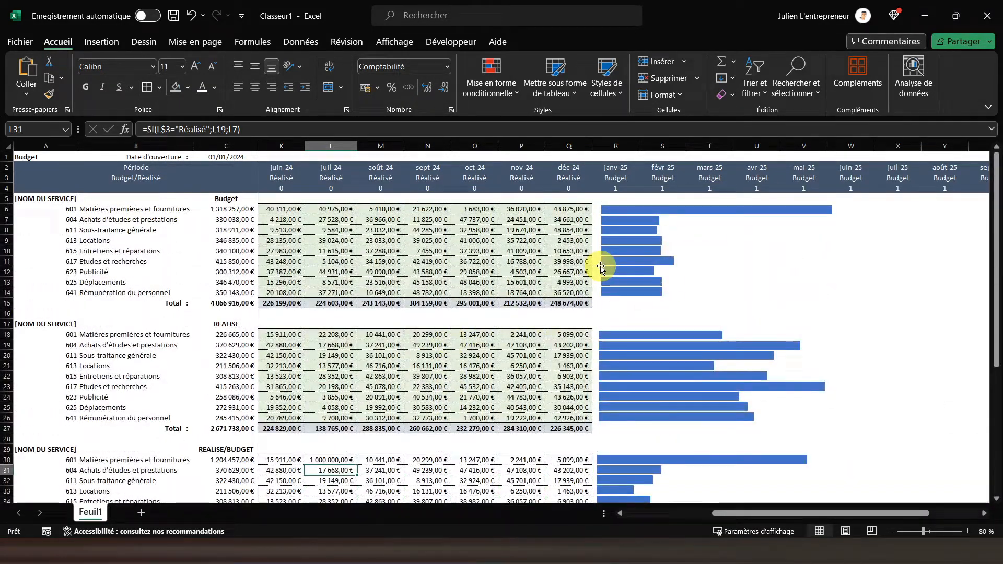
left_click_drag(737, 511, 582, 505)
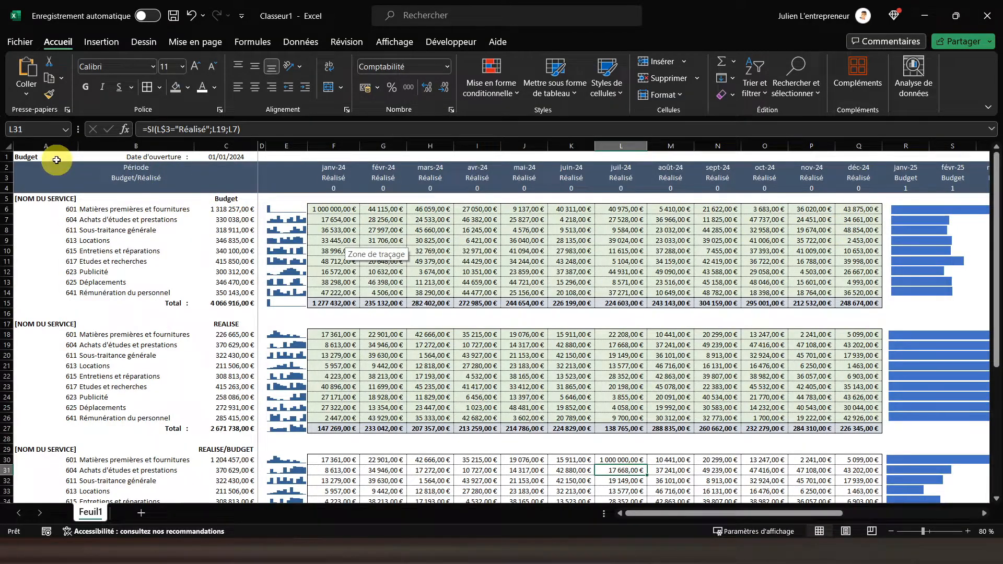
left_click(28, 157)
scroll(164, 232, "down", 9)
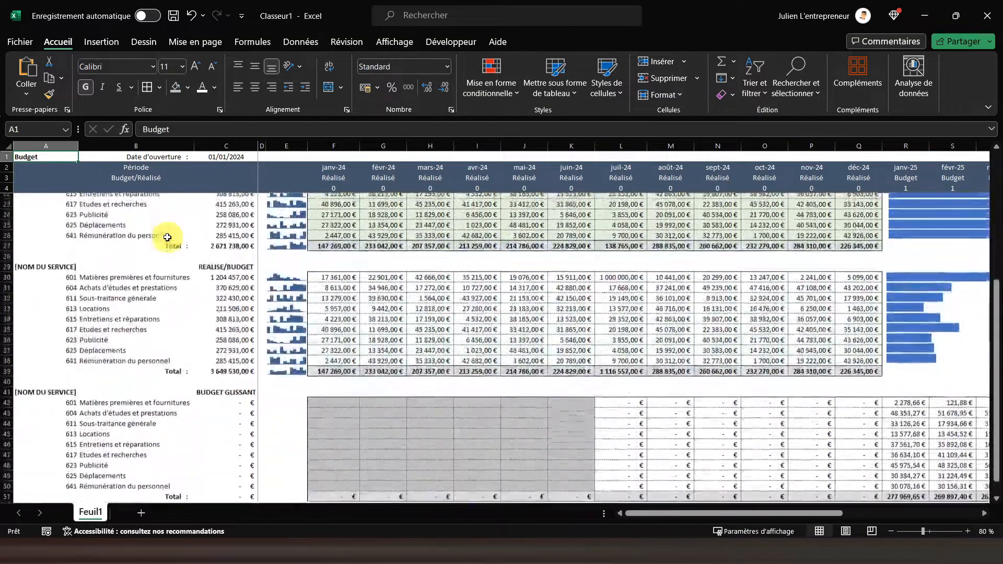
scroll(167, 237, "up", 9)
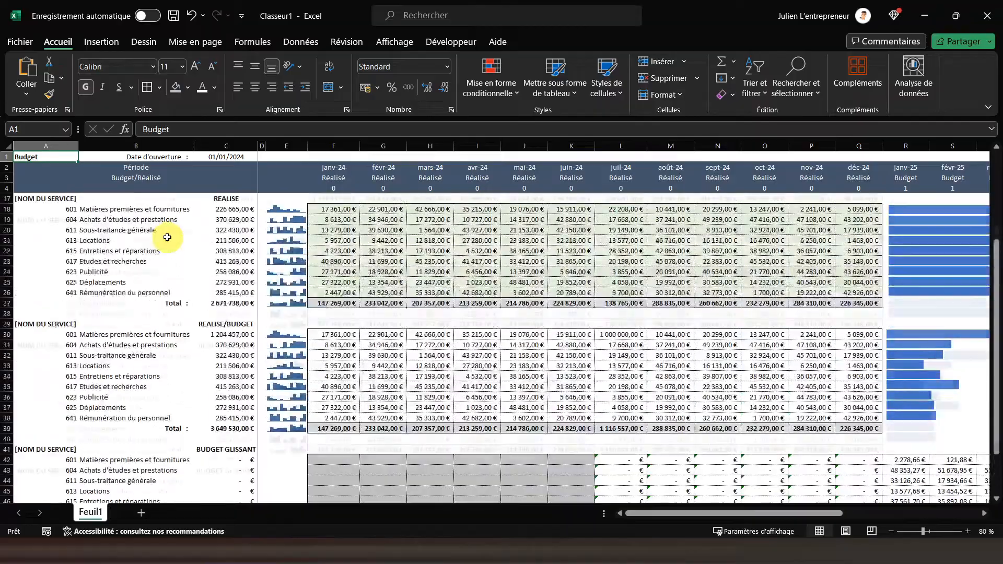